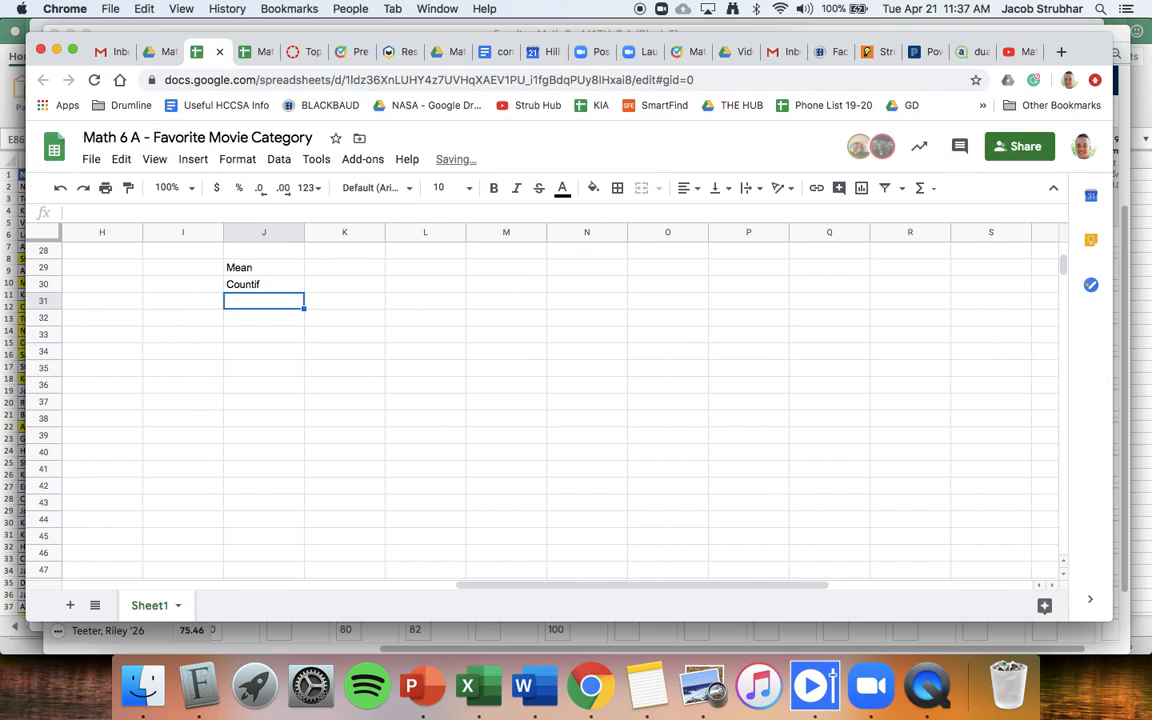
# Step: Enter the sample numbers 5, 6, 9 and 10 down cells M29 to M32
pyautogui.click(503, 274)
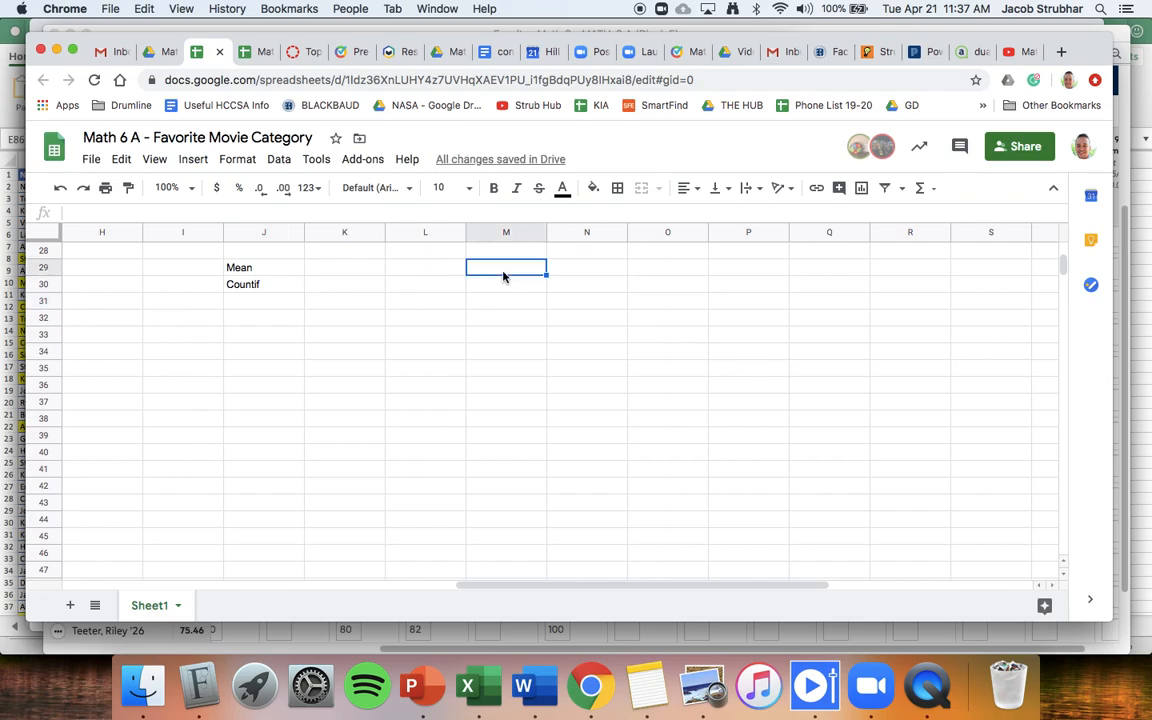
pyautogui.write('5')
pyautogui.press('Return')
pyautogui.write('6')
pyautogui.press('Return')
pyautogui.write('9')
pyautogui.press('Return')
pyautogui.write('10')
pyautogui.press('Return')
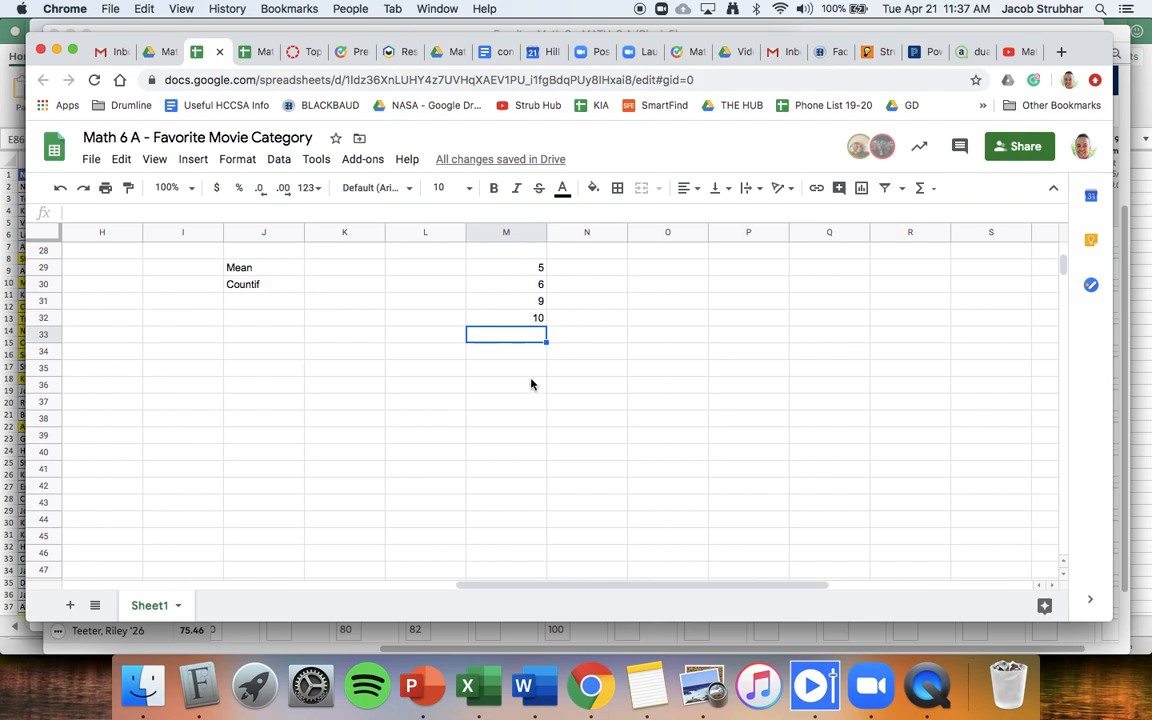
# Step: Calculate the mean of M29:M32 in cell M34 with the formula =average(M29:M32)
pyautogui.click(521, 354)
pyautogui.write('=')
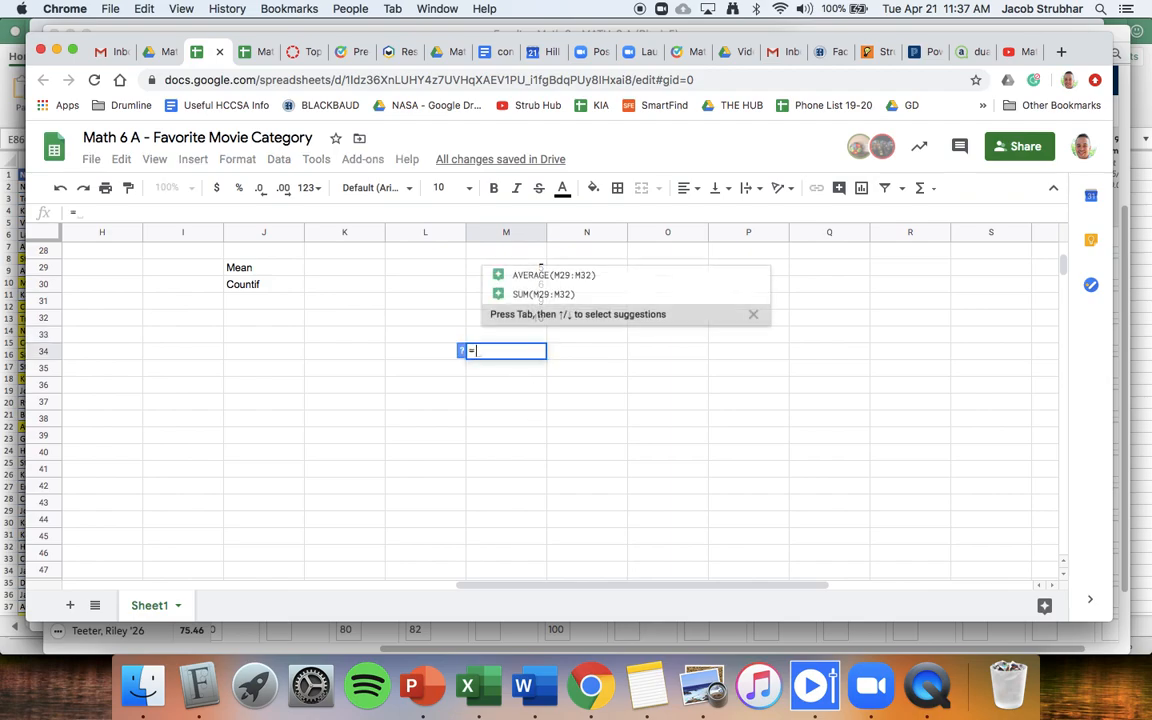
pyautogui.write('average')
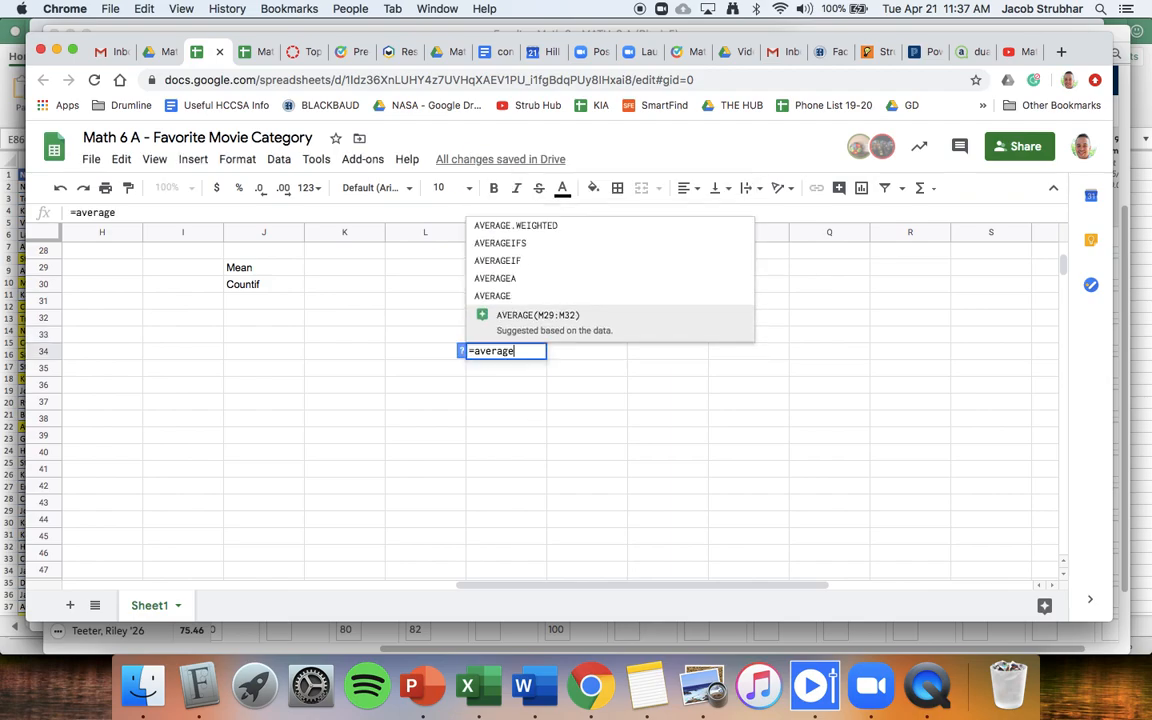
pyautogui.write('(')
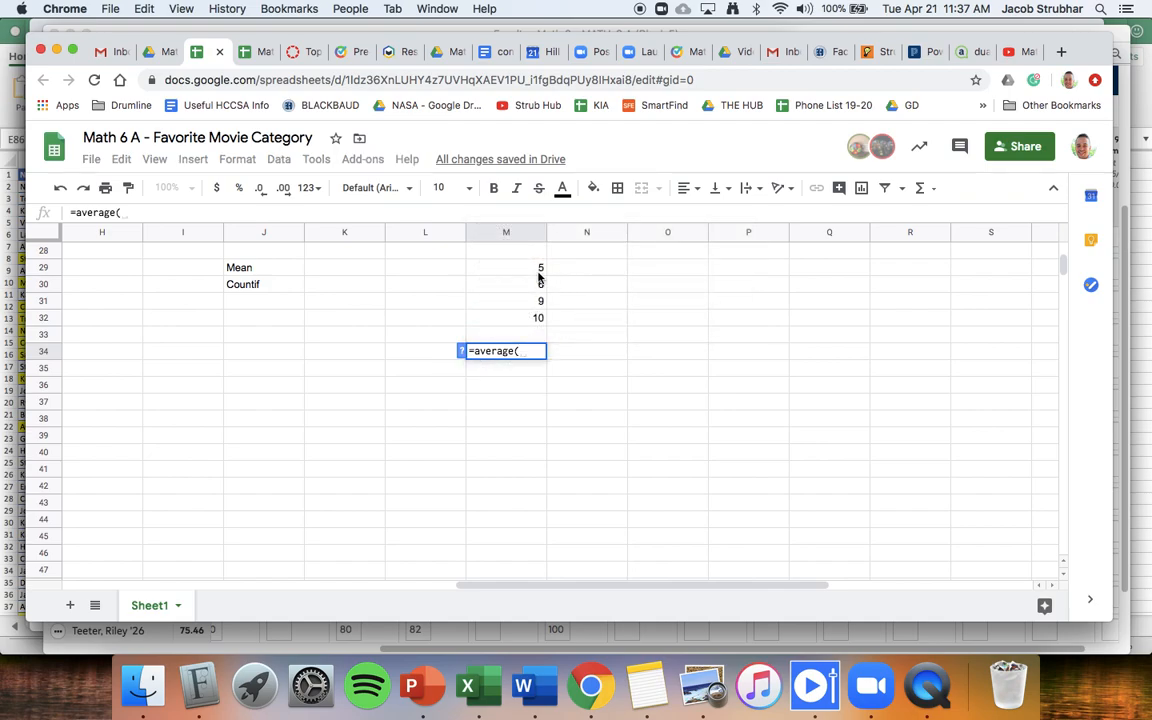
pyautogui.moveTo(524, 270); pyautogui.dragTo(524, 320)
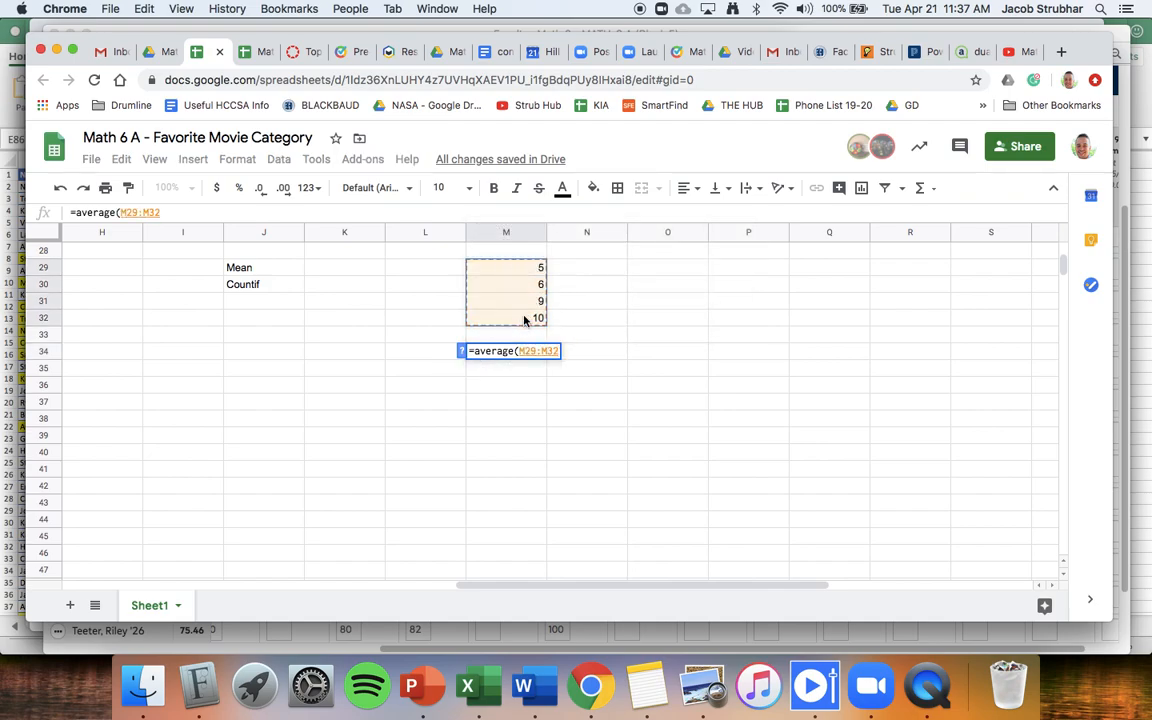
pyautogui.write(')')
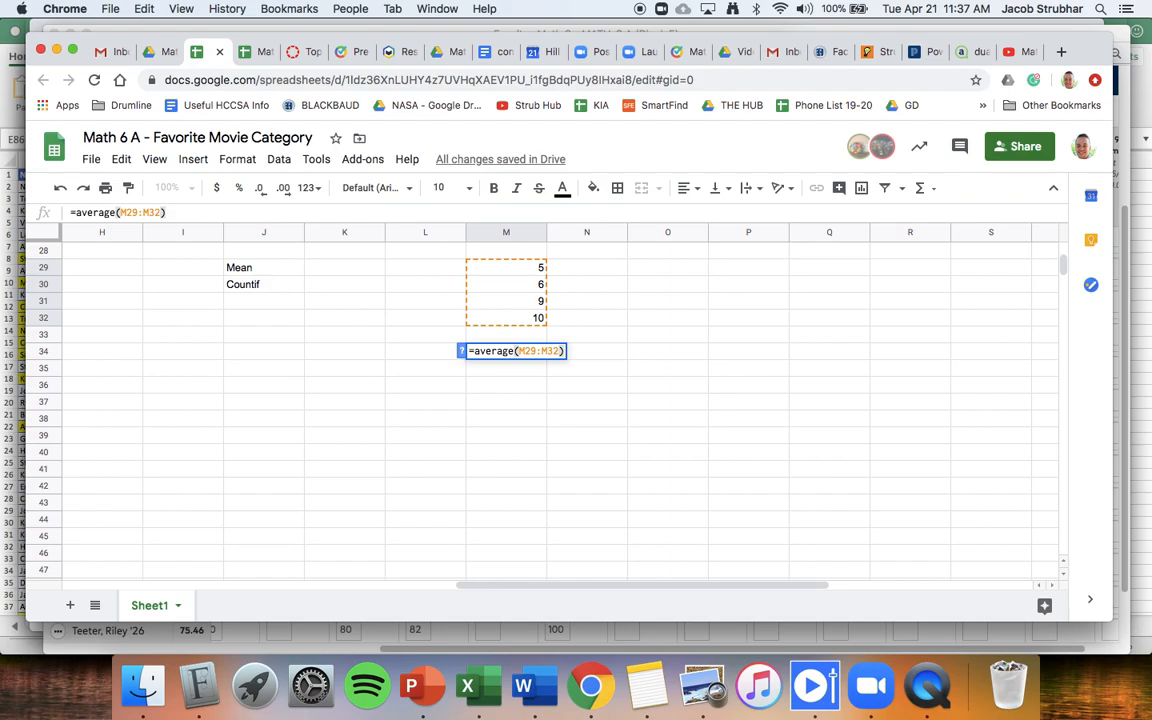
pyautogui.press('Return')
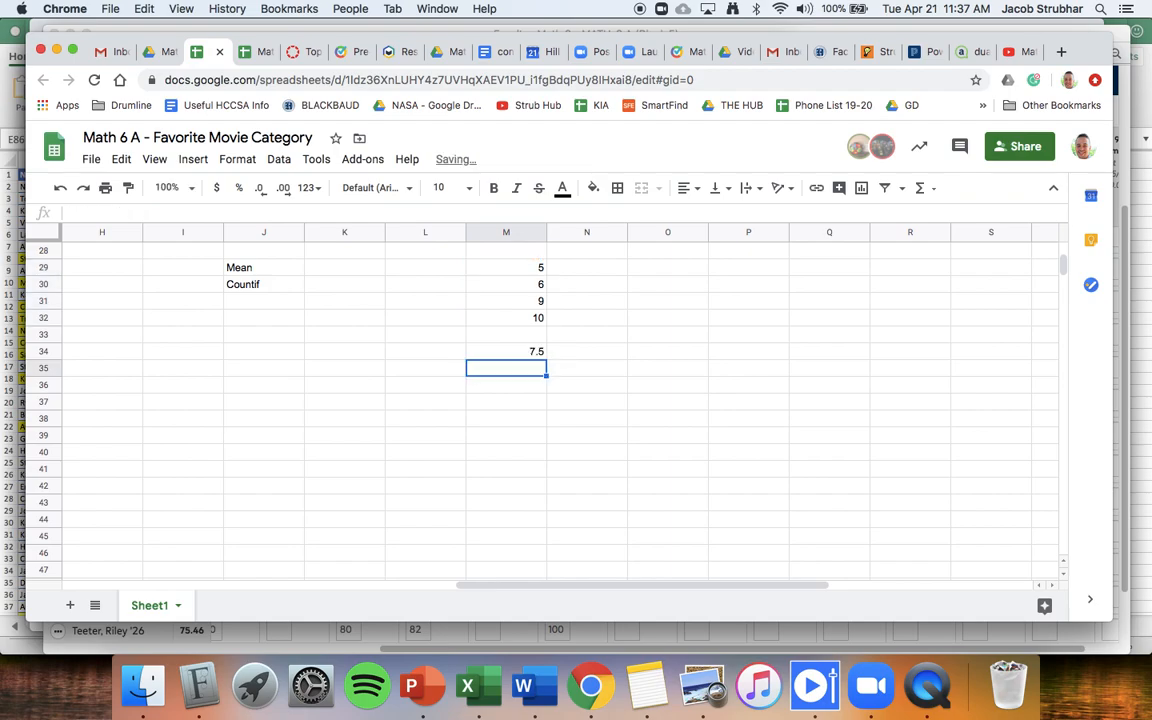
pyautogui.click(522, 350)
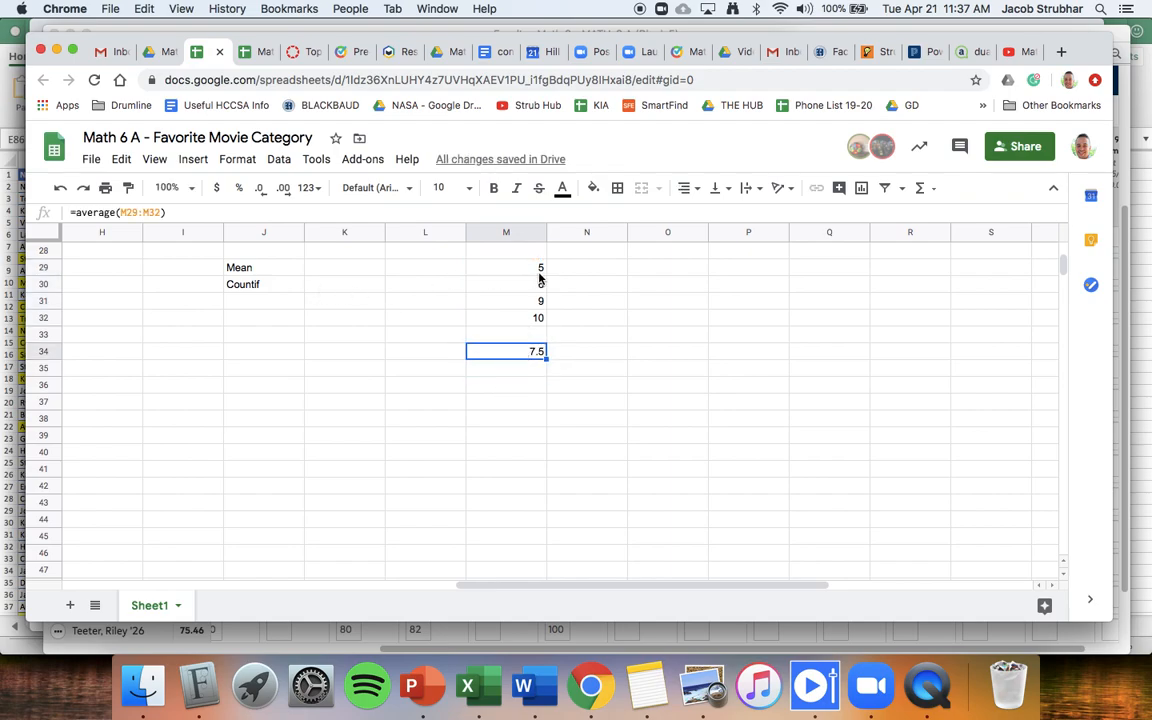
# Step: Clear the sample numbers from M29:M32 and the average formula from M34
pyautogui.click(537, 269)
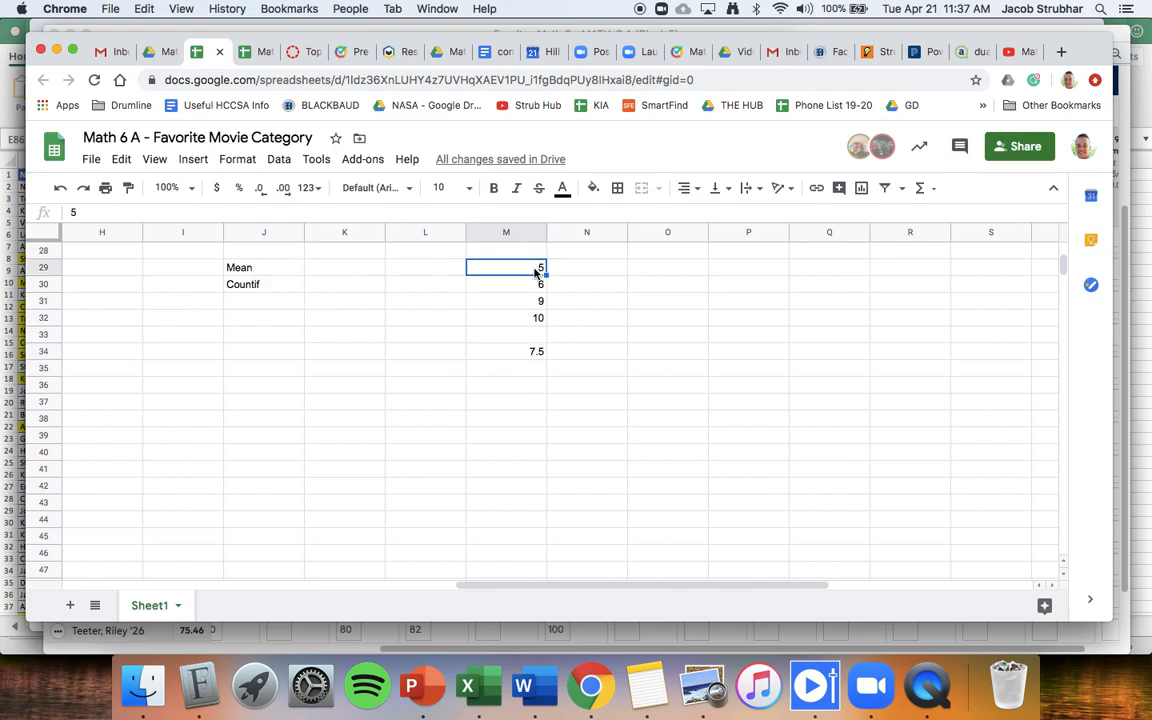
pyautogui.press('BackSpace')
pyautogui.press('Down')
pyautogui.press('BackSpace')
pyautogui.press('Down')
pyautogui.press('BackSpace')
pyautogui.press('Down')
pyautogui.press('BackSpace')
pyautogui.press('Down')
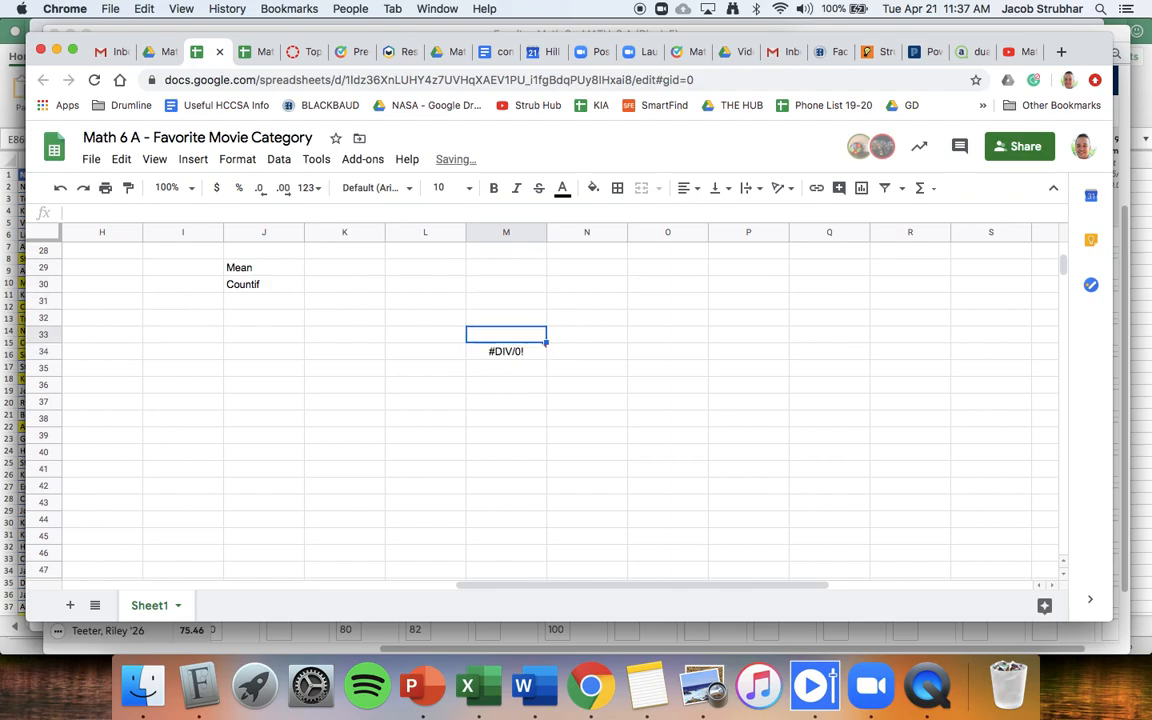
pyautogui.press('Down')
pyautogui.press('BackSpace')
pyautogui.press('Up')
# Step: Fill M29:M39 downward with dog, cat, dog, dog, cow, cat, bird, dog, cat, cat and bird
pyautogui.click(510, 270)
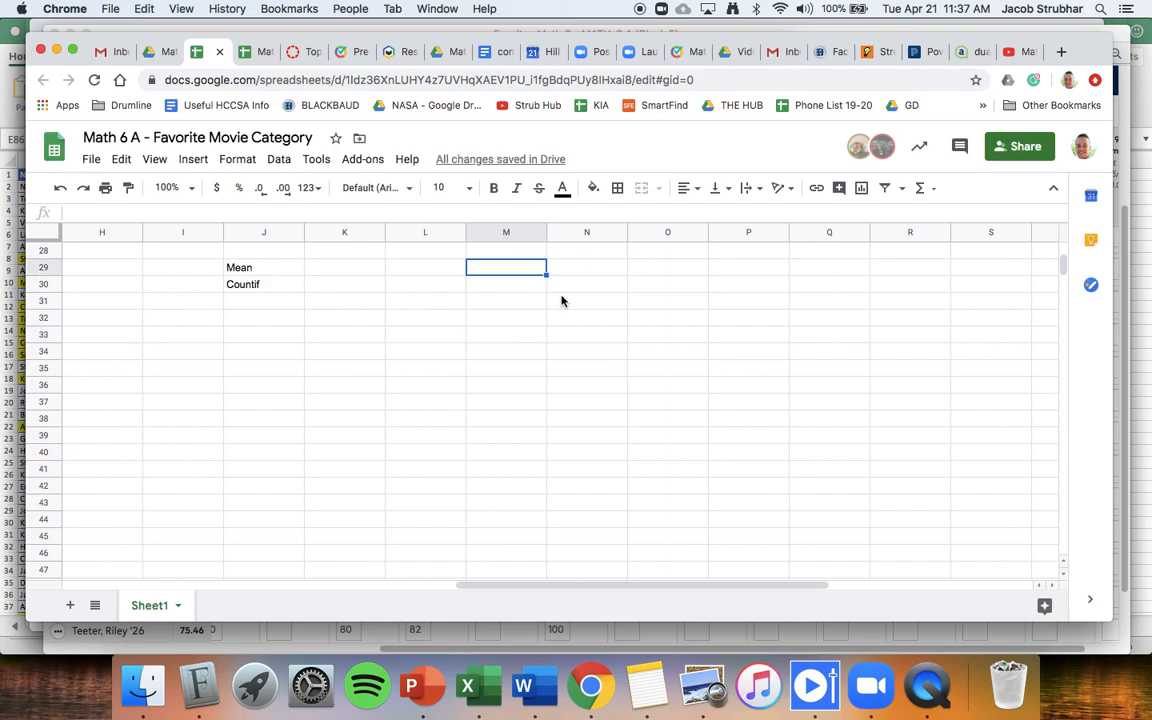
pyautogui.write('dog')
pyautogui.press('Return')
pyautogui.write('cat')
pyautogui.press('Return')
pyautogui.write('dog')
pyautogui.press('Return')
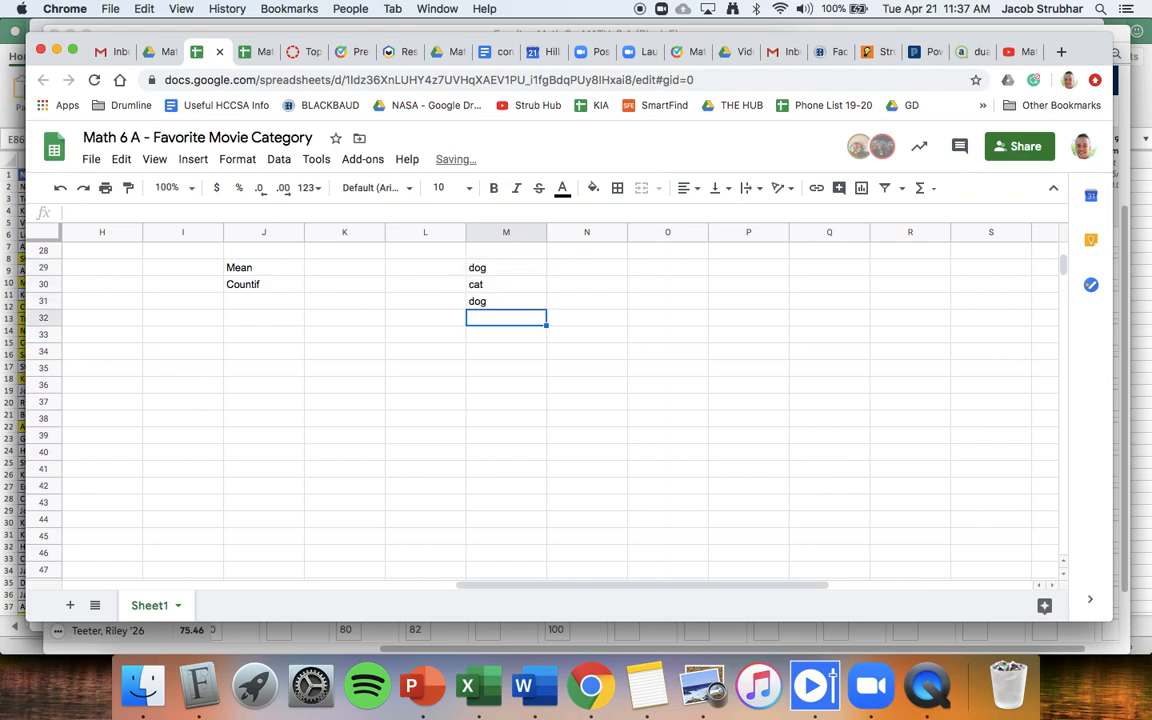
pyautogui.write('dog')
pyautogui.press('Return')
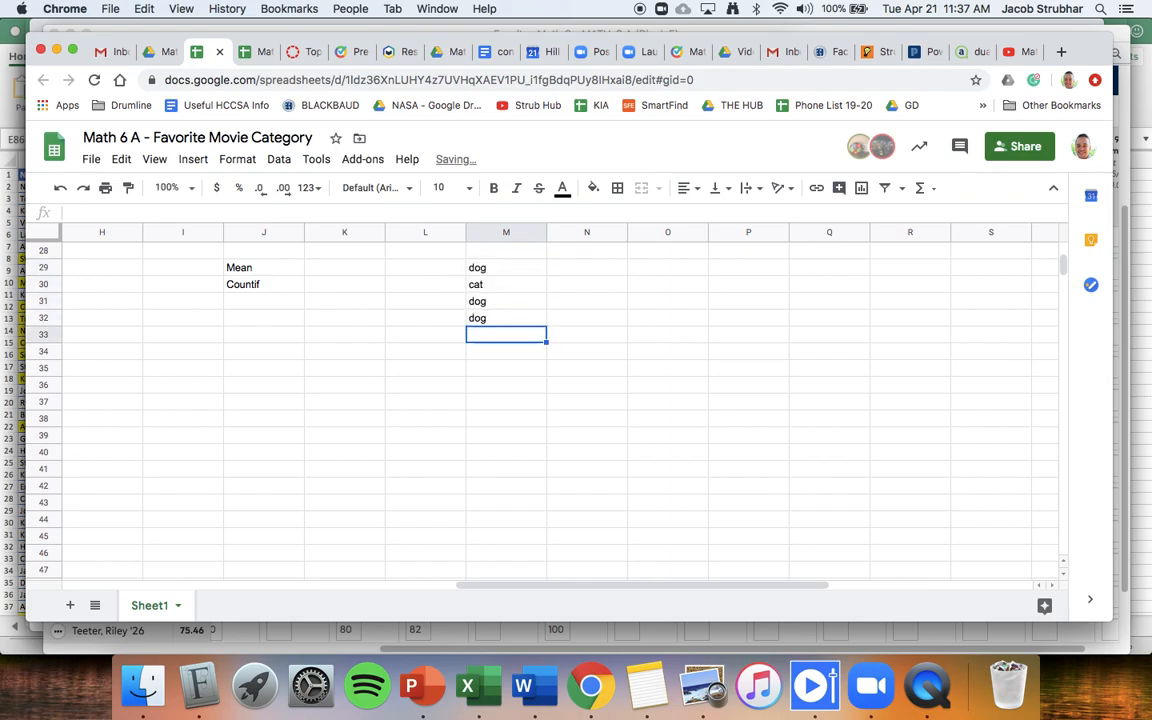
pyautogui.write('cow')
pyautogui.press('Return')
pyautogui.write('cat')
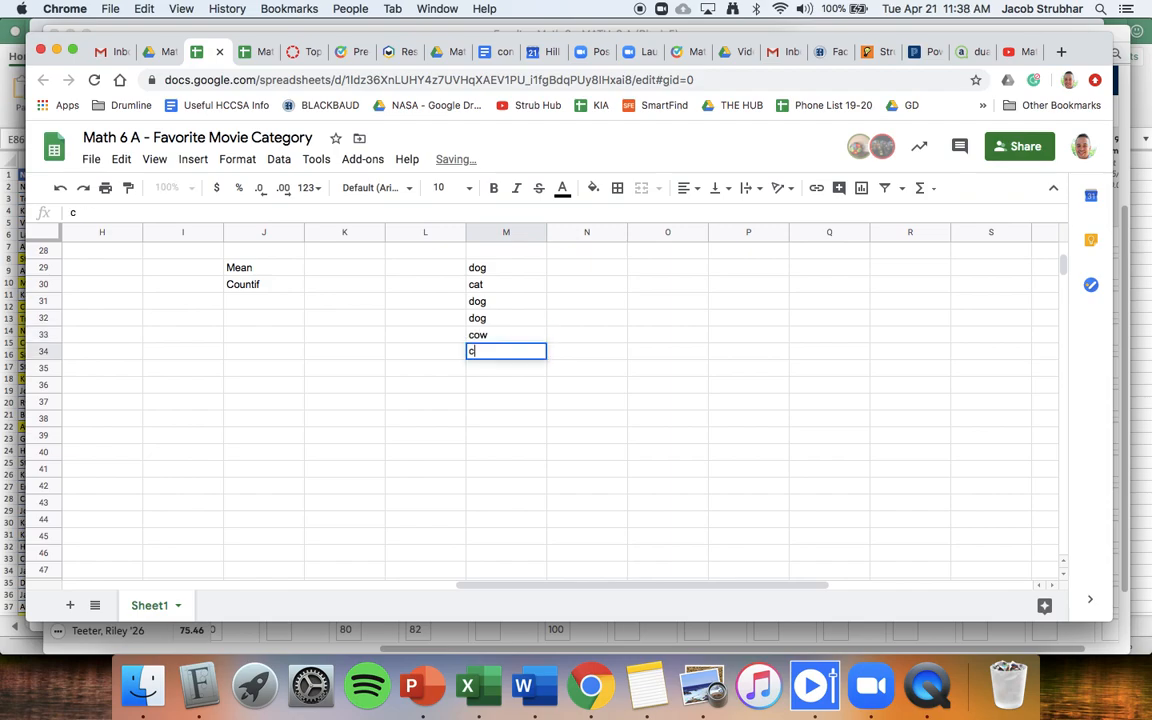
pyautogui.press('Return')
pyautogui.write('bird')
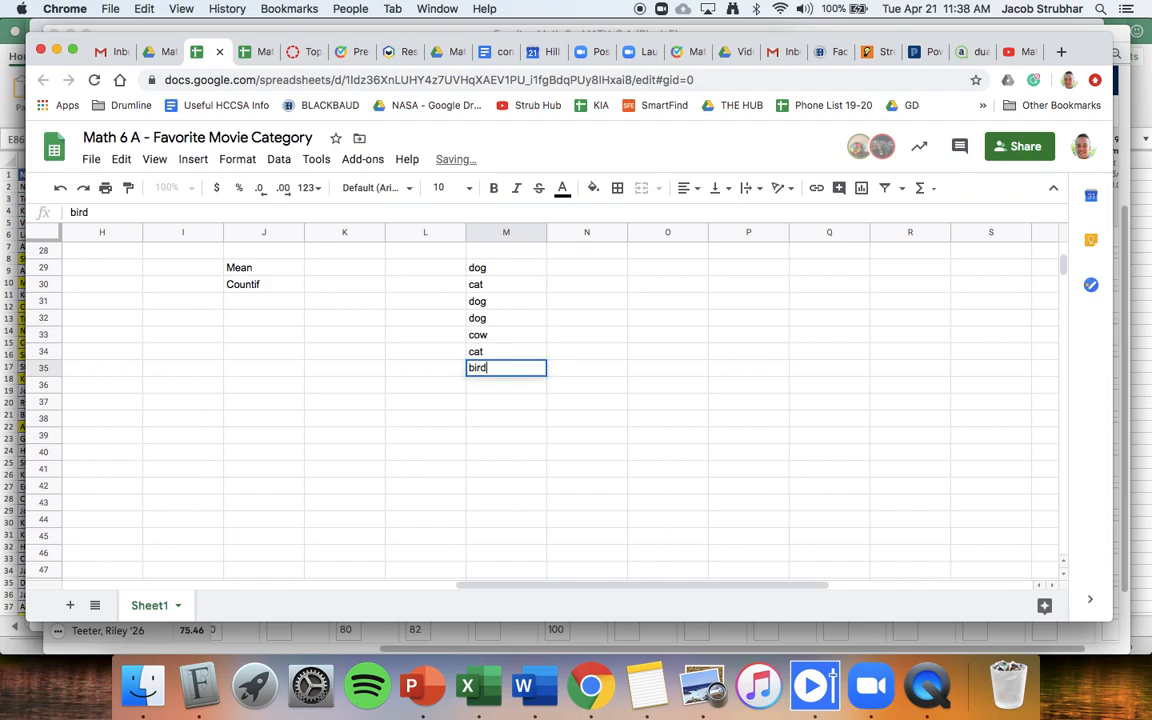
pyautogui.press('Return')
pyautogui.write('dog')
pyautogui.press('Return')
pyautogui.write('cat')
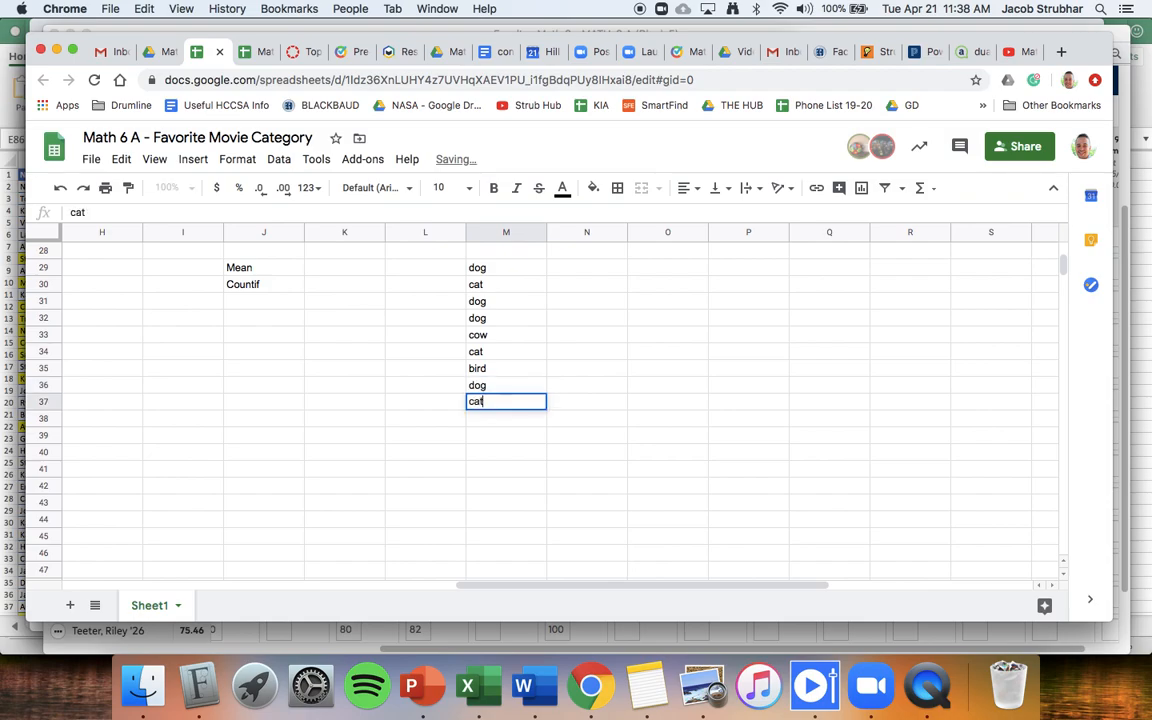
pyautogui.press('Return')
pyautogui.write('car')
pyautogui.write('t')
pyautogui.press('Return')
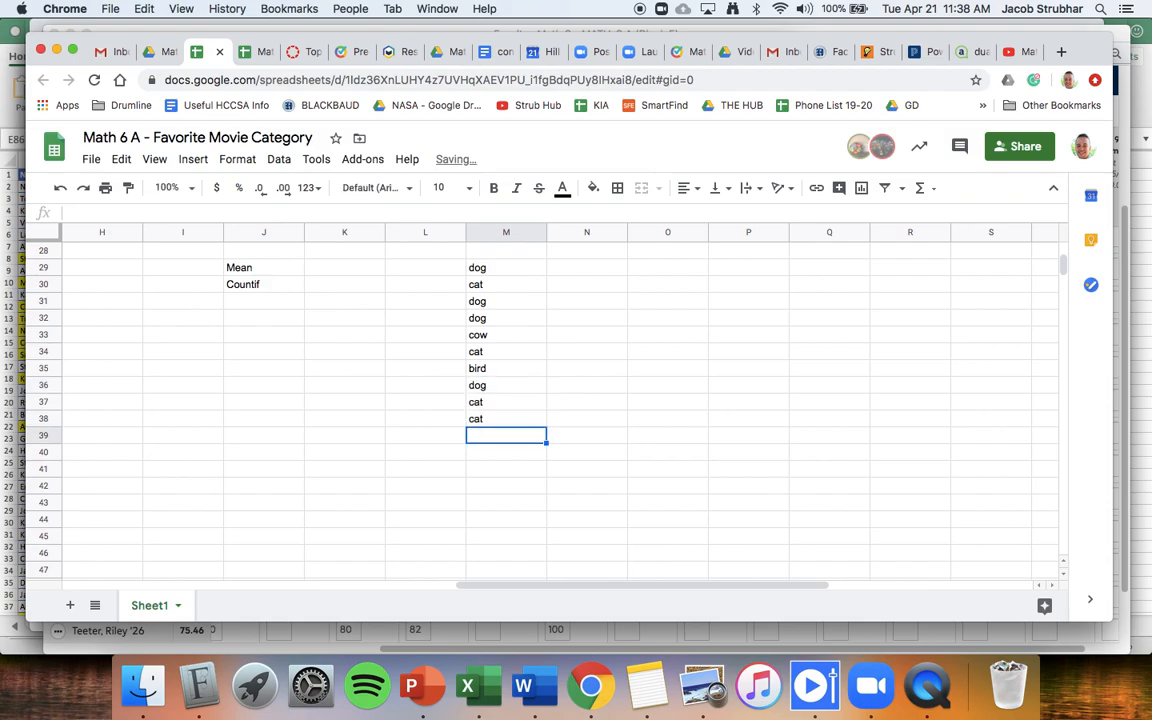
pyautogui.write('bird')
pyautogui.press('Return')
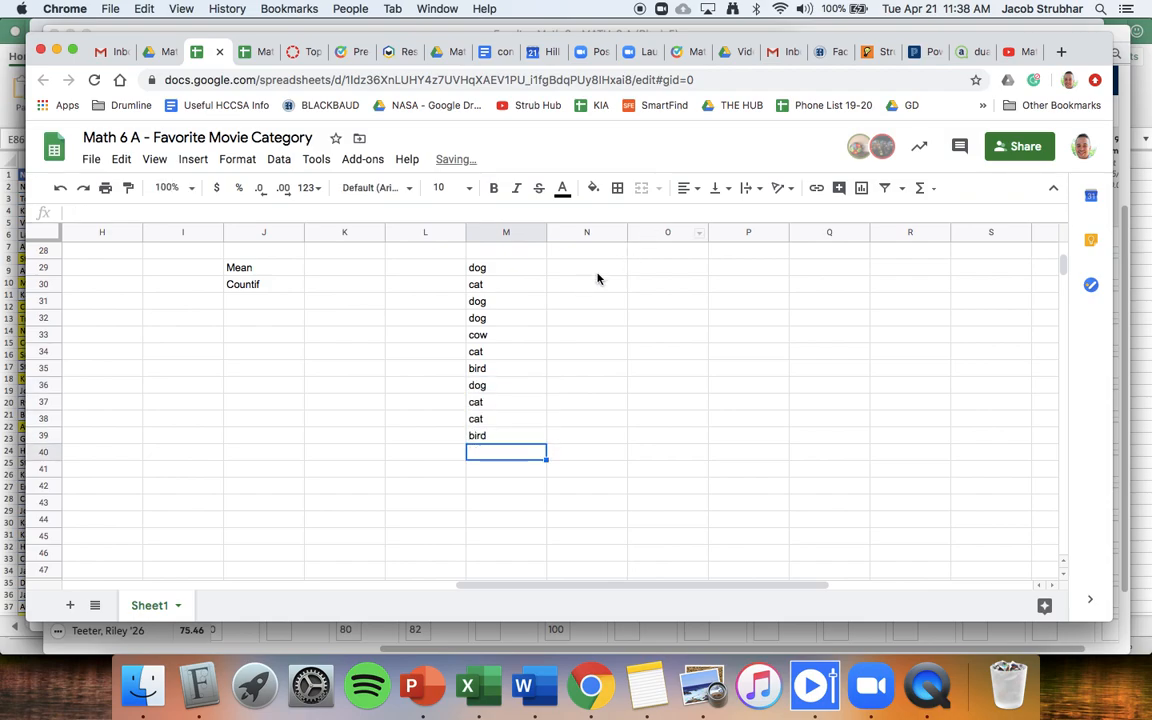
# Step: Enter the category labels Dog, Cat, Cow and Bird down cells O29 to O32
pyautogui.click(646, 270)
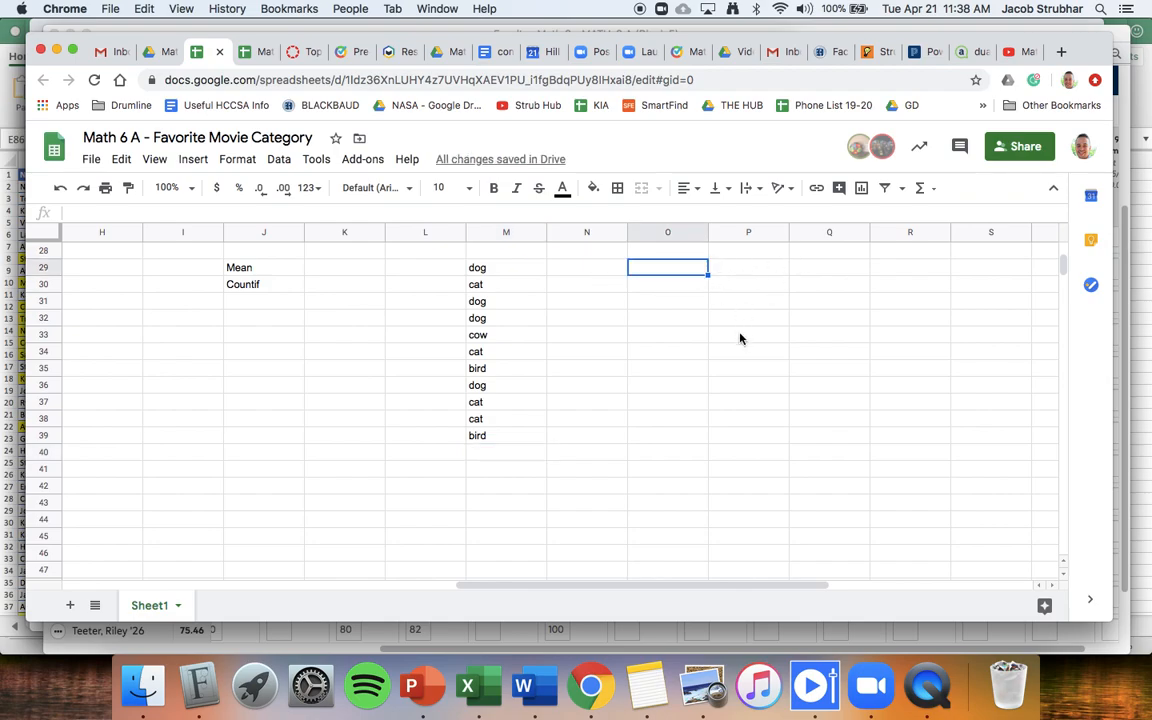
pyautogui.write('Dog')
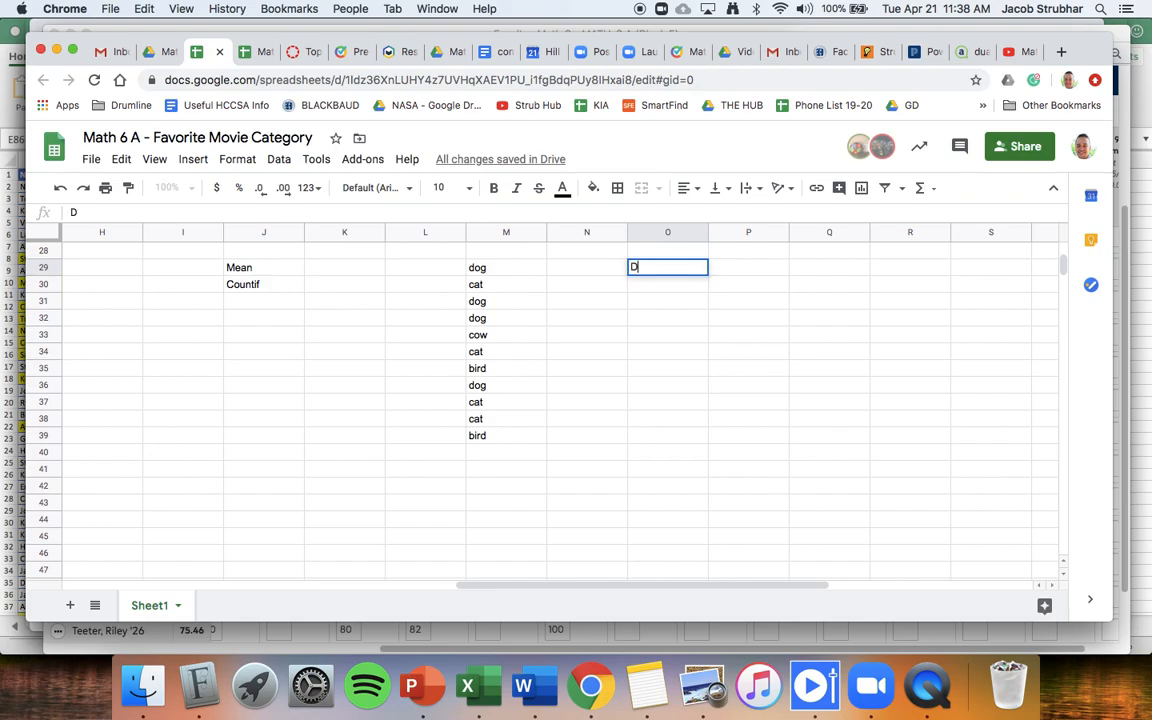
pyautogui.press('Return')
pyautogui.write('Cat')
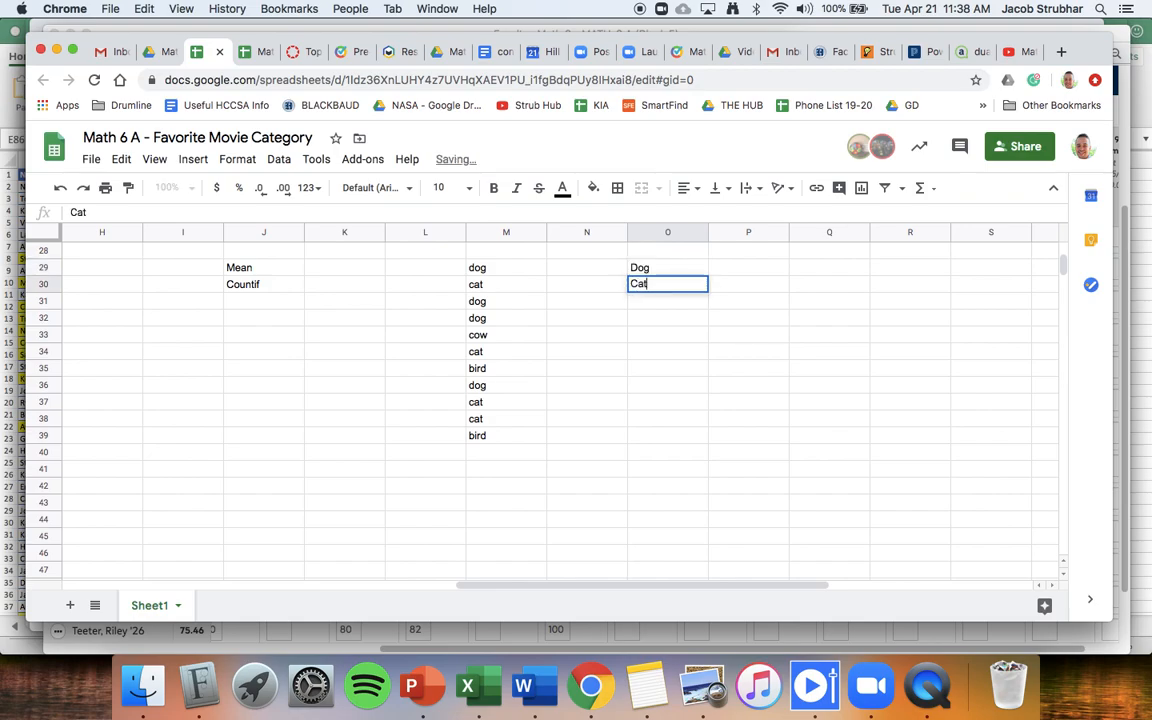
pyautogui.press('Return')
pyautogui.write('Cow')
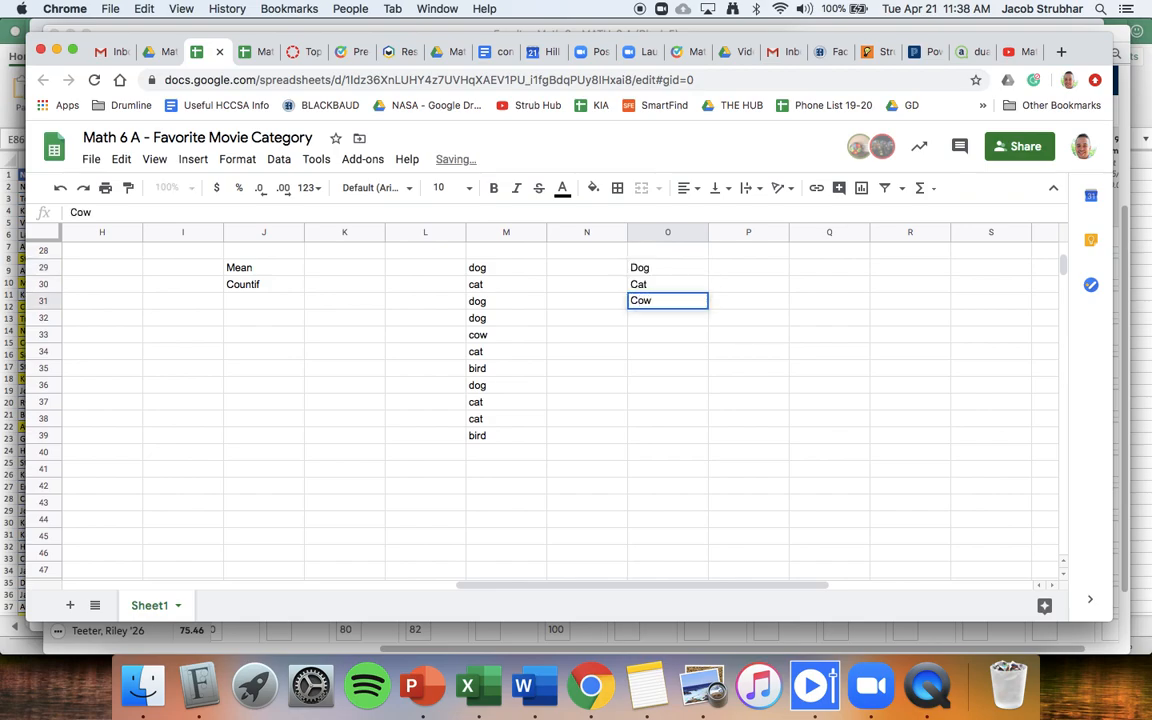
pyautogui.press('Return')
pyautogui.write('Bir')
pyautogui.write('d')
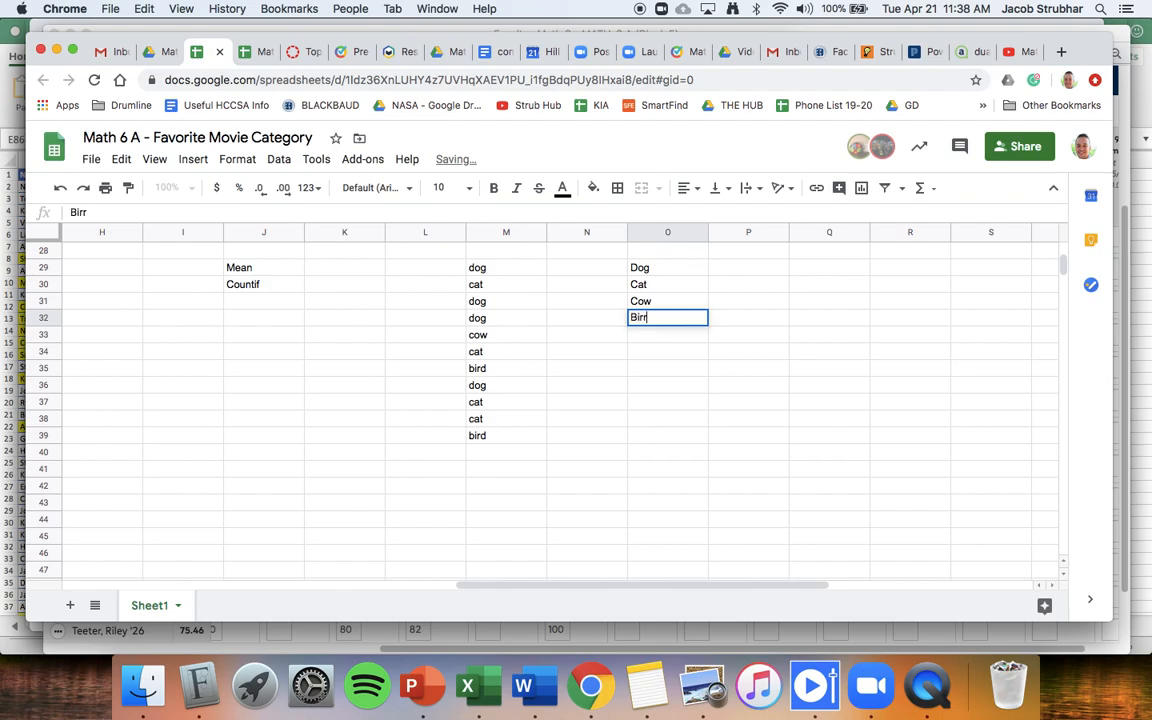
pyautogui.press('Return')
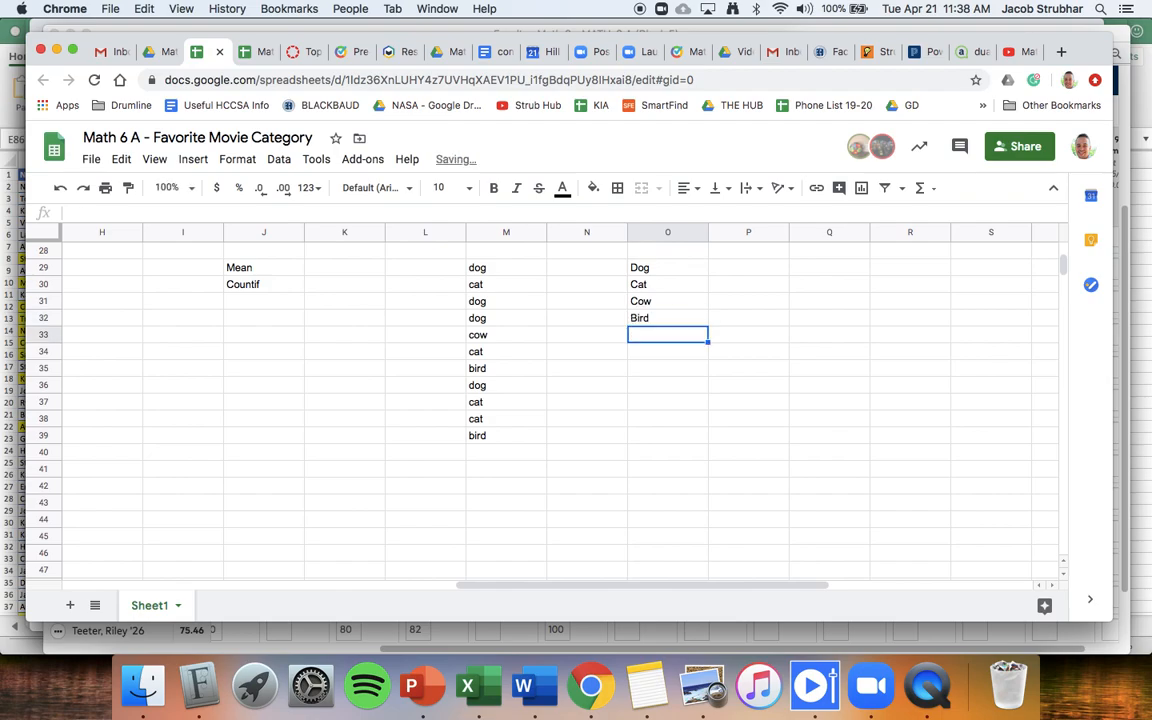
# Step: Narrow column O and count the dogs in cell P29 with the formula =countif(M29:M39,"dog")
pyautogui.click(746, 267)
pyautogui.moveTo(707, 232); pyautogui.dragTo(679, 231)
pyautogui.write('=')
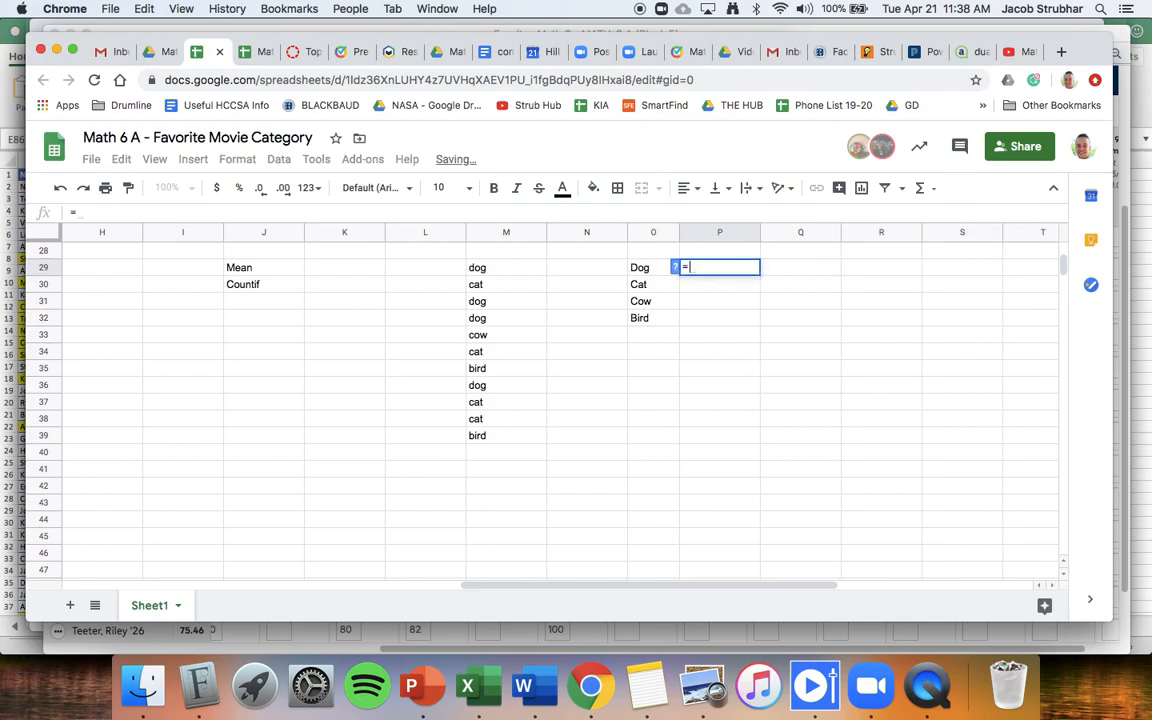
pyautogui.write('countif')
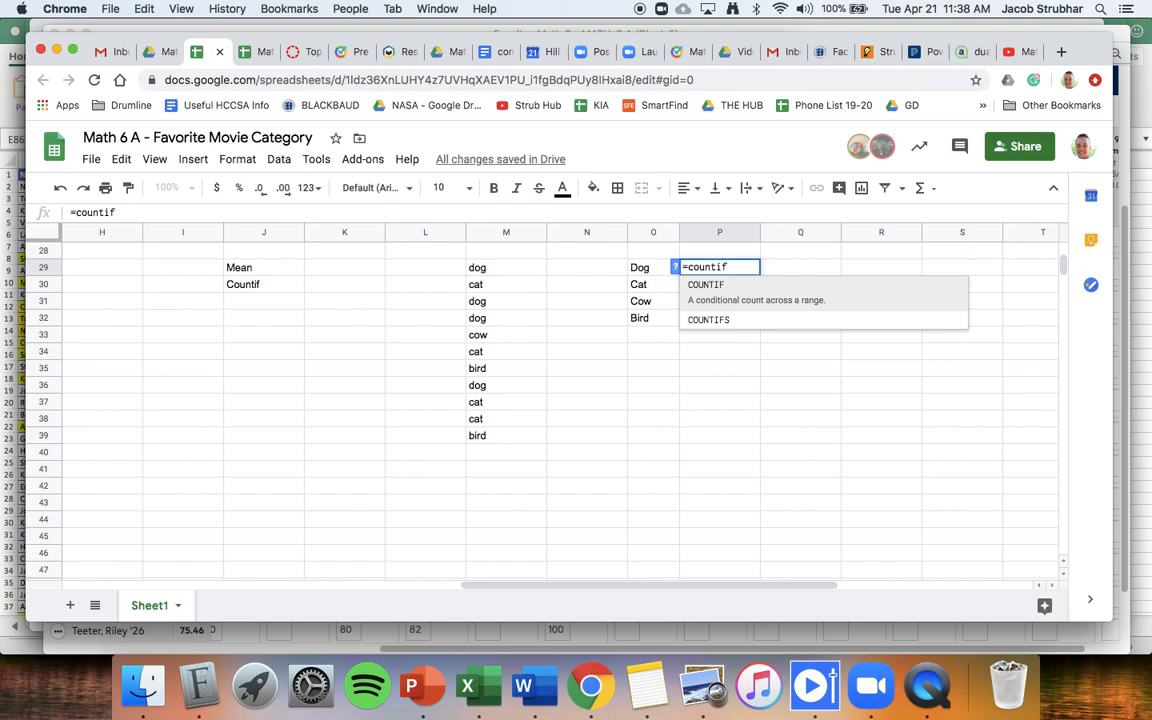
pyautogui.write('(')
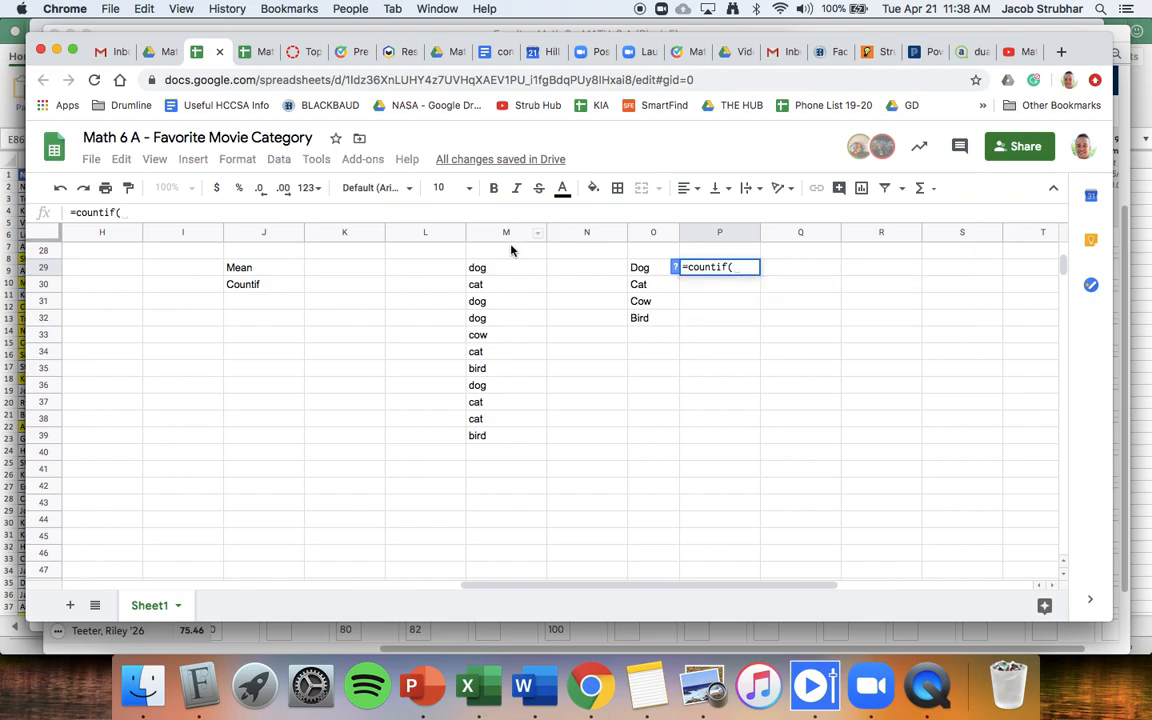
pyautogui.moveTo(500, 277); pyautogui.dragTo(507, 437)
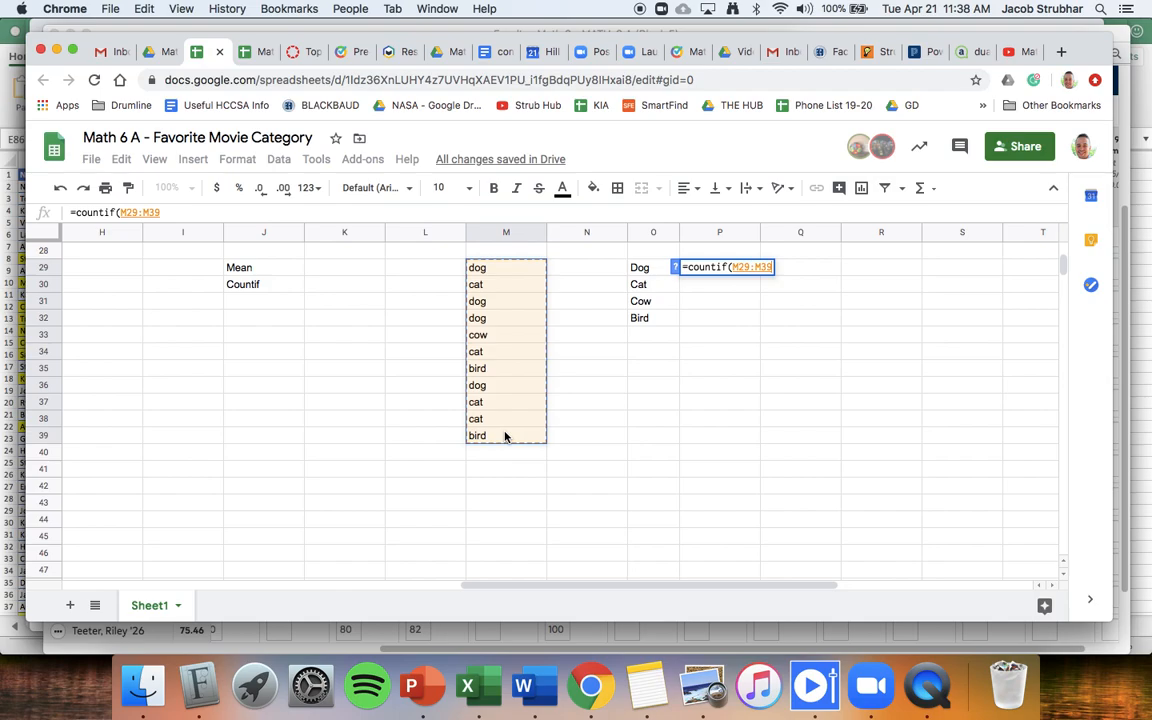
pyautogui.write(',')
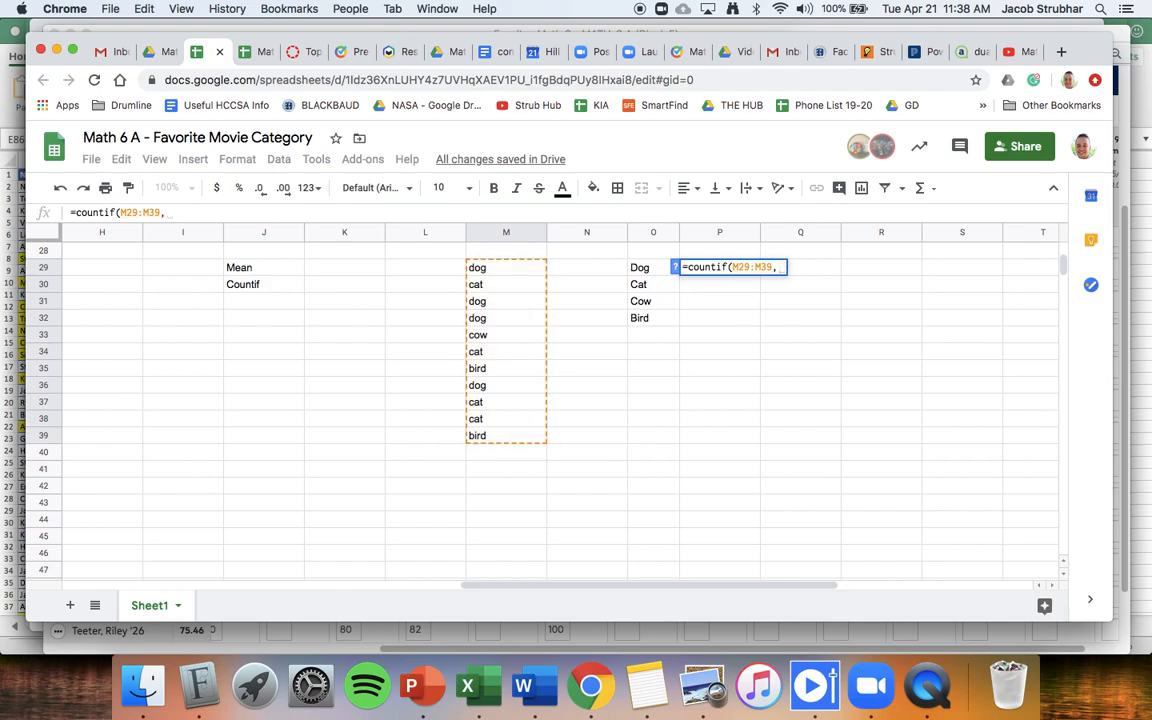
pyautogui.write('"')
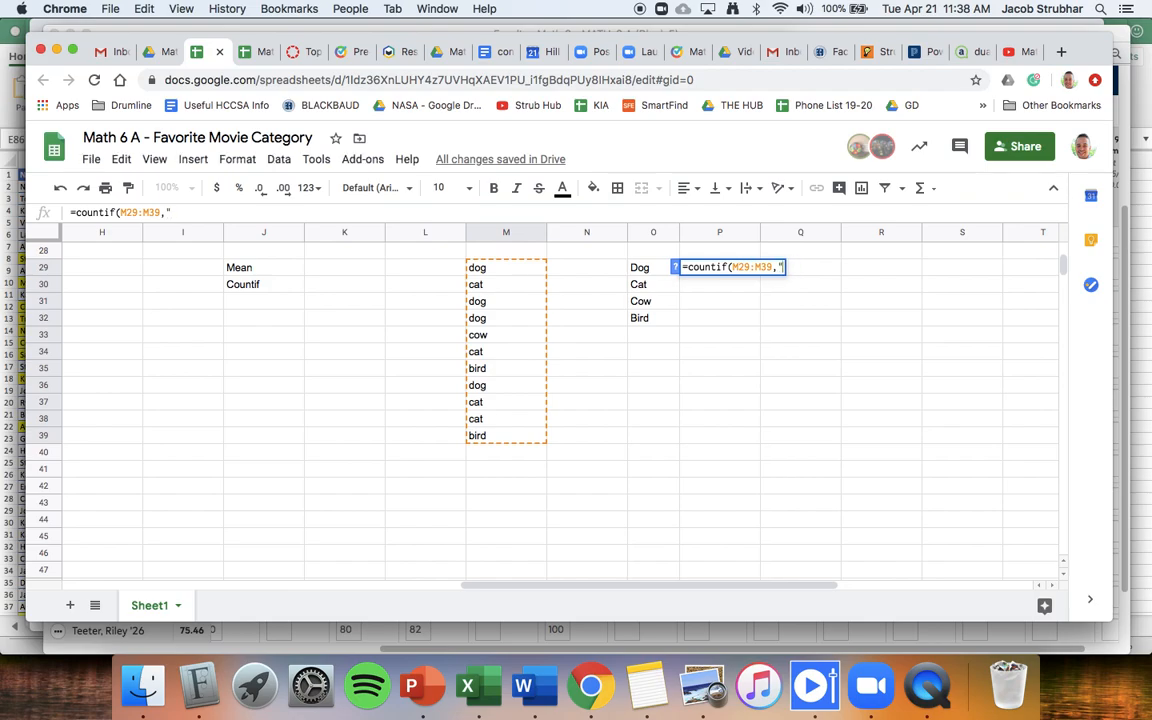
pyautogui.write('dog")')
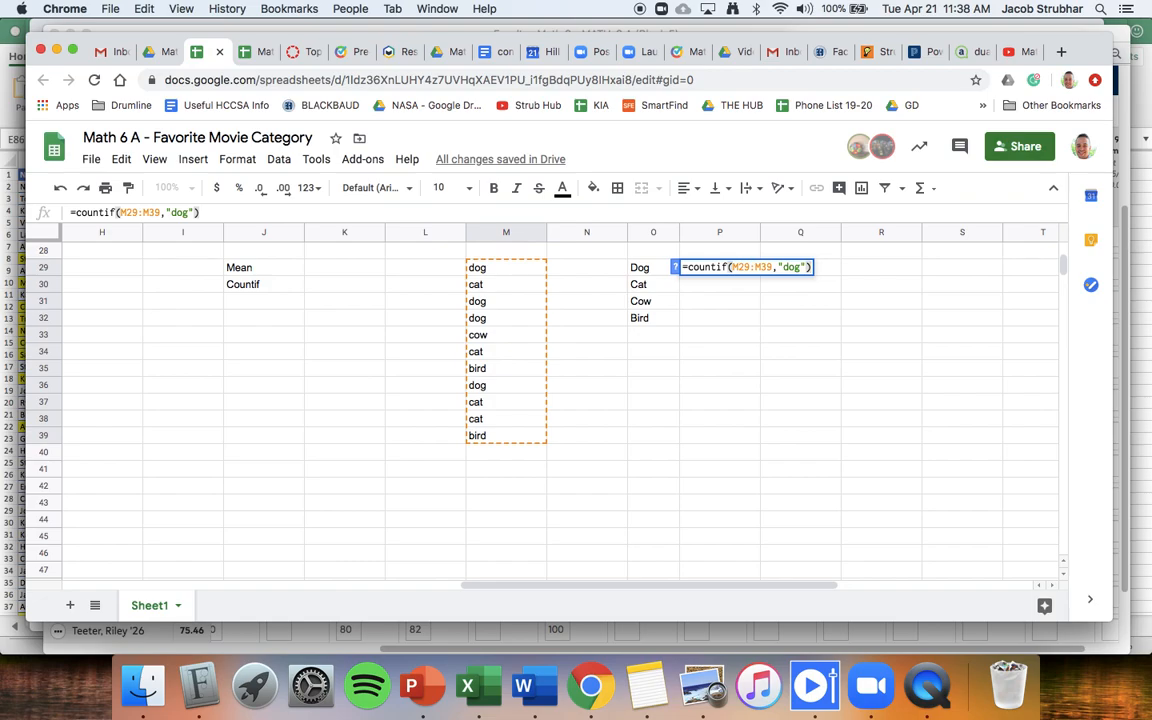
pyautogui.press('Return')
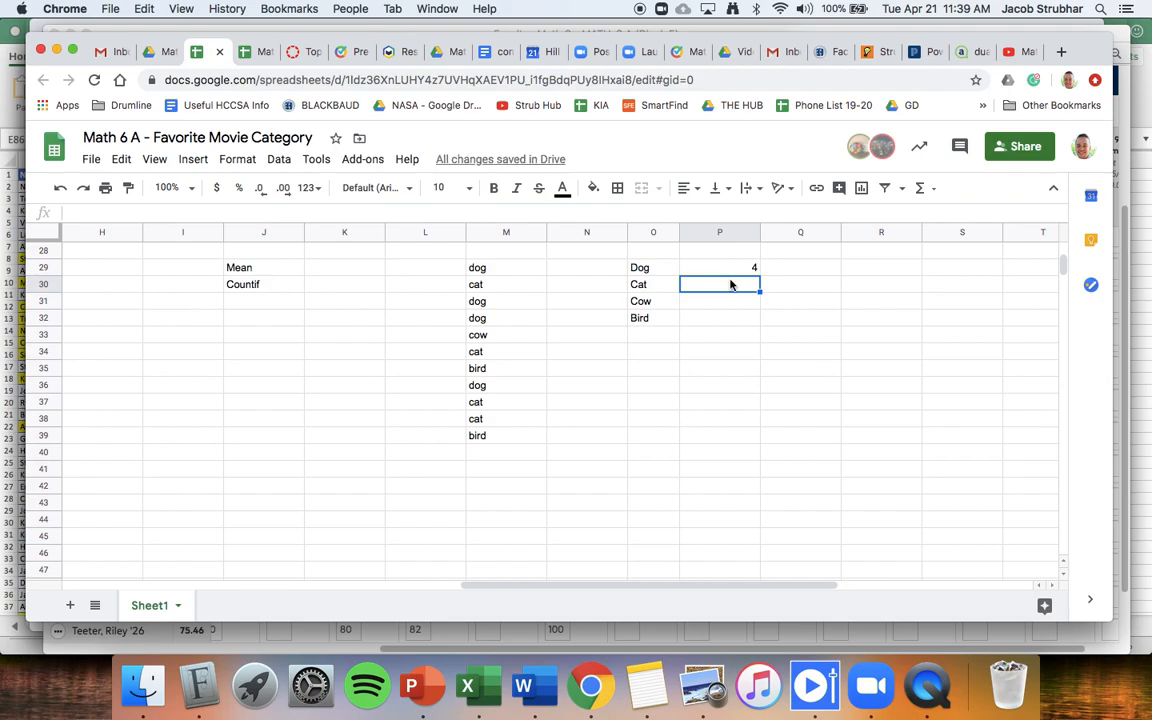
# Step: Count the cats in cell P30 with the formula =countif(M29:M39,"cat")
pyautogui.write('=coun')
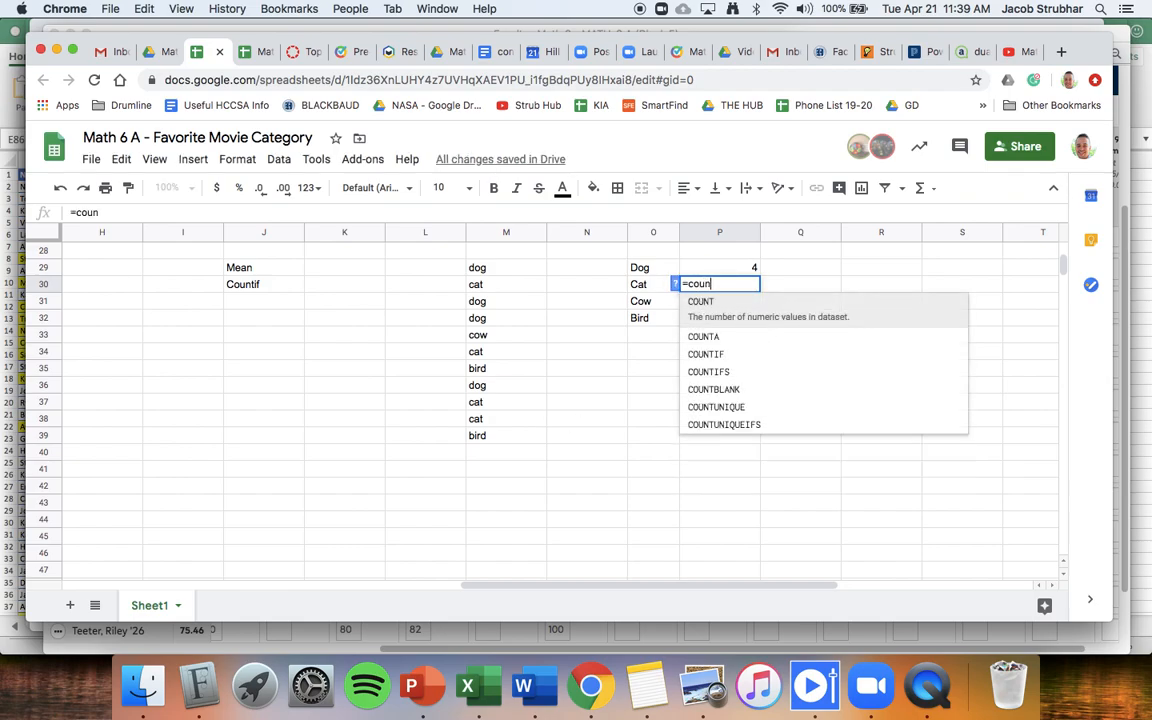
pyautogui.write('tif(')
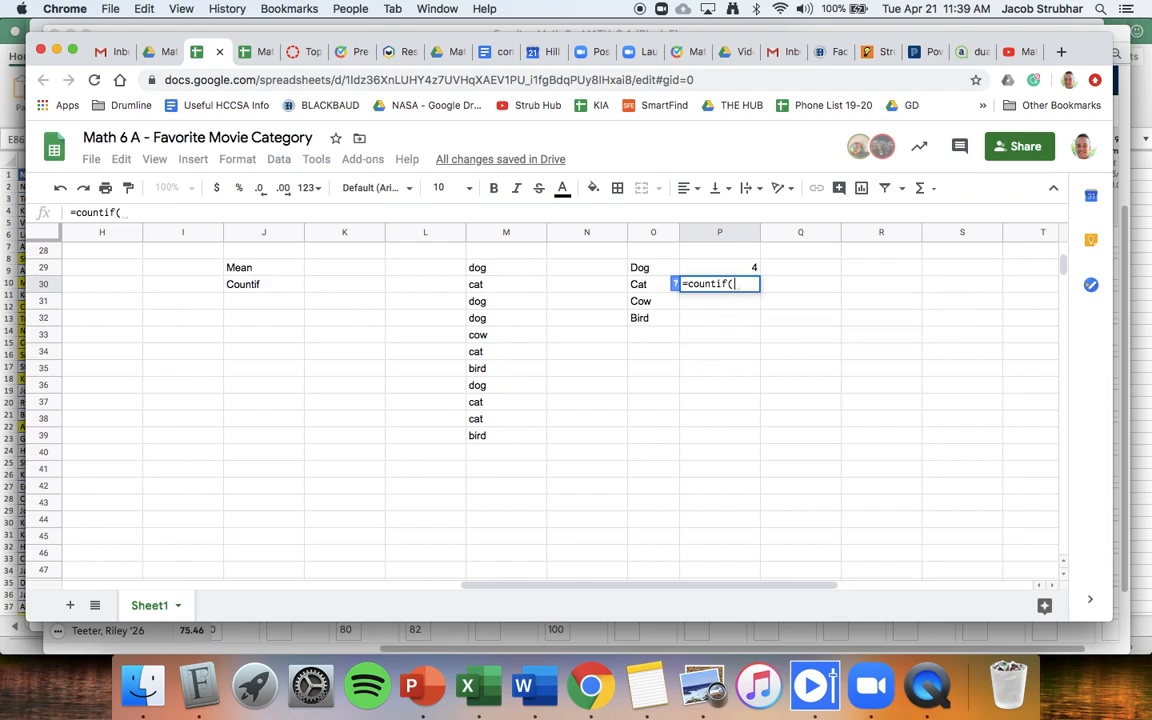
pyautogui.moveTo(483, 268); pyautogui.dragTo(487, 438)
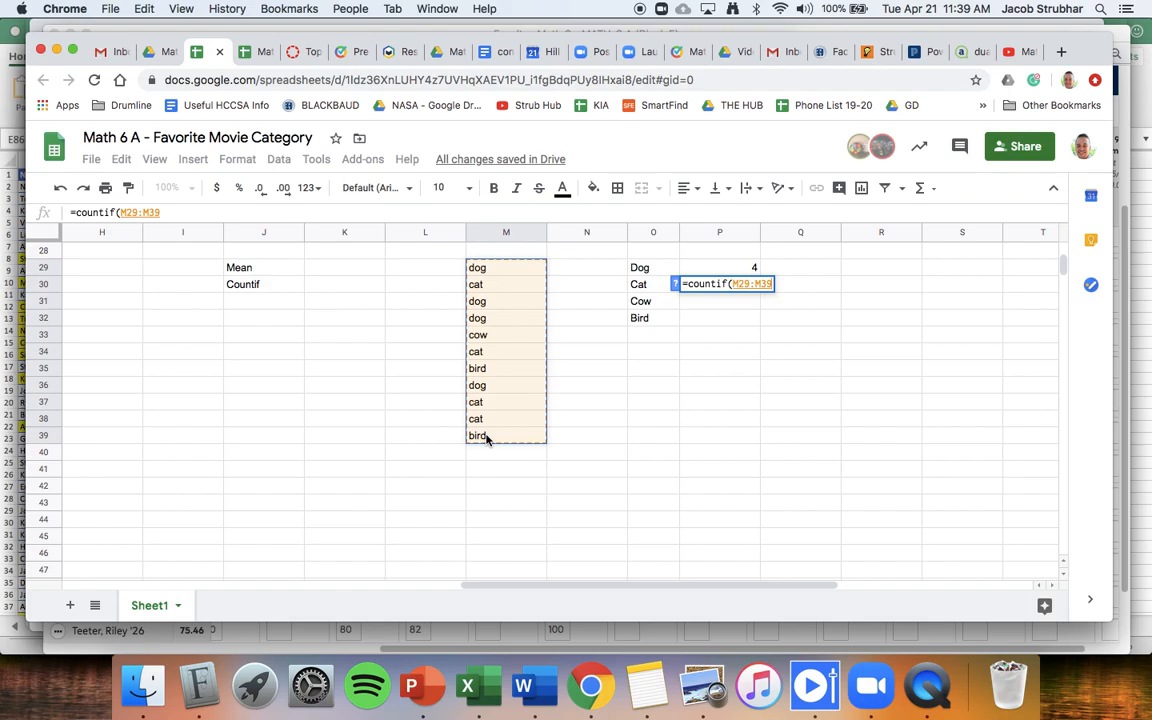
pyautogui.write(',')
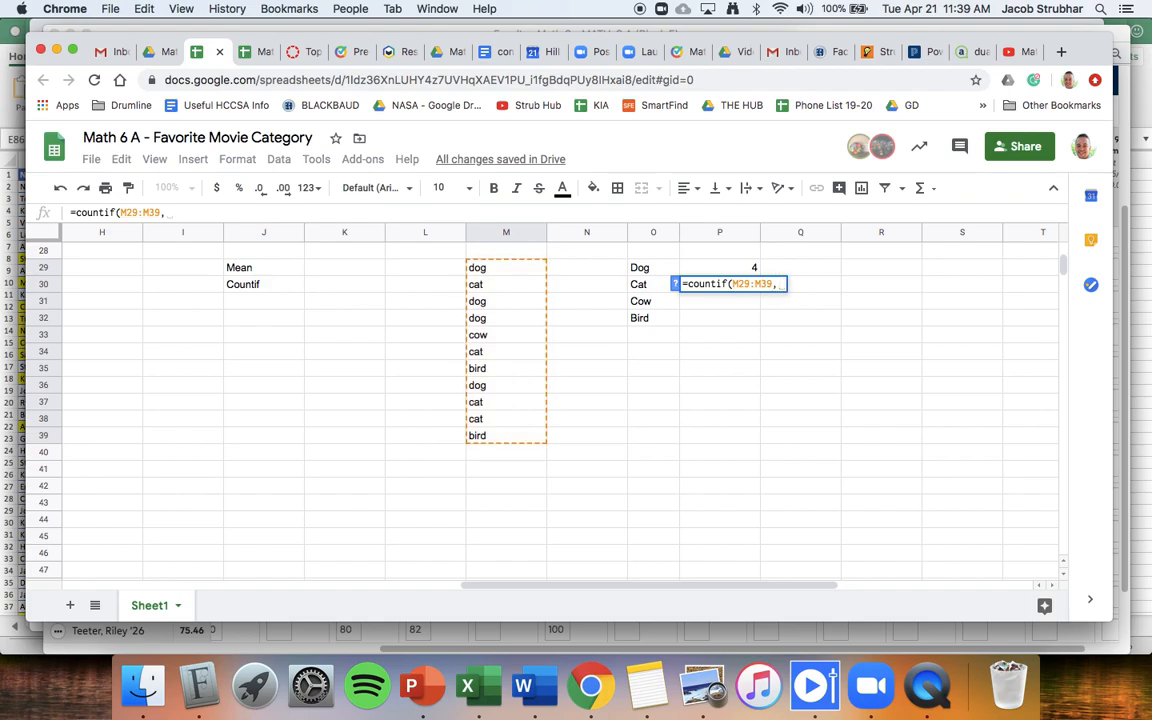
pyautogui.write('"c')
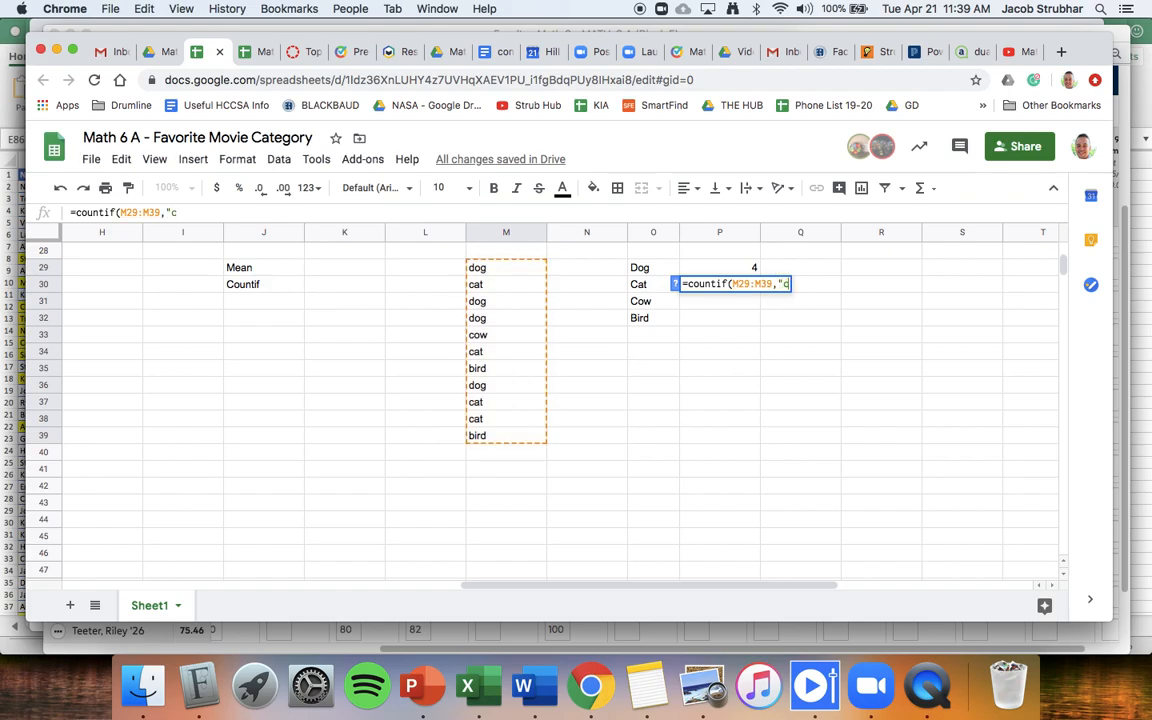
pyautogui.write('at")')
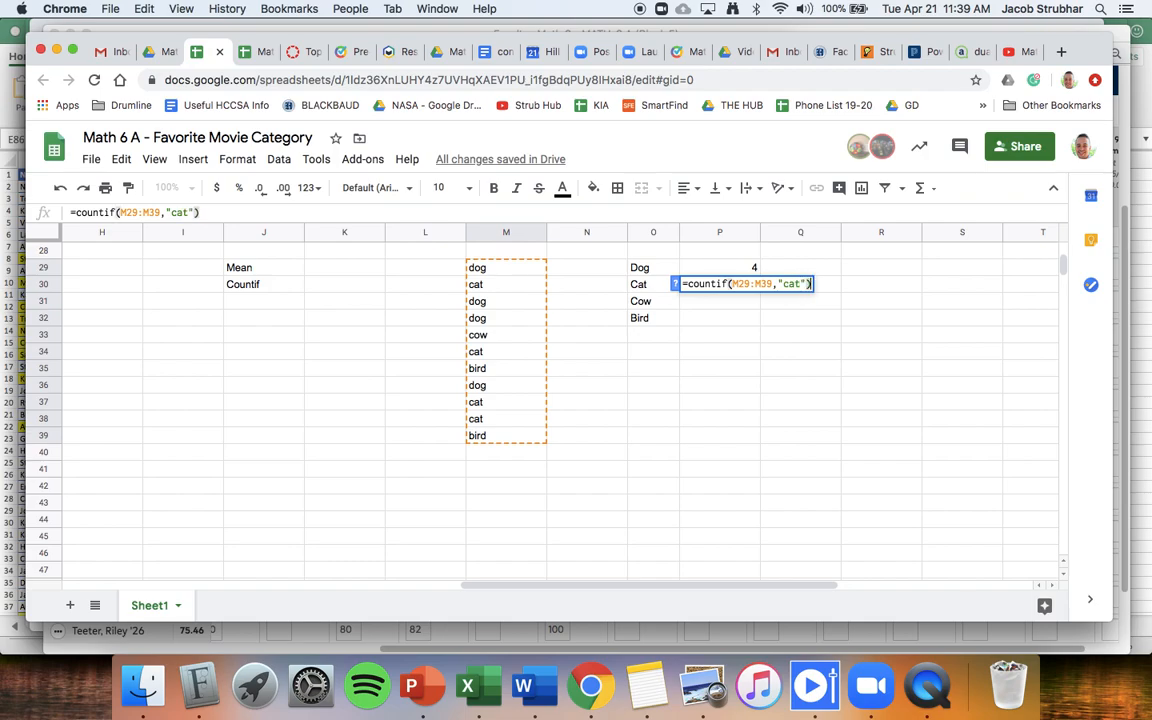
pyautogui.press('Return')
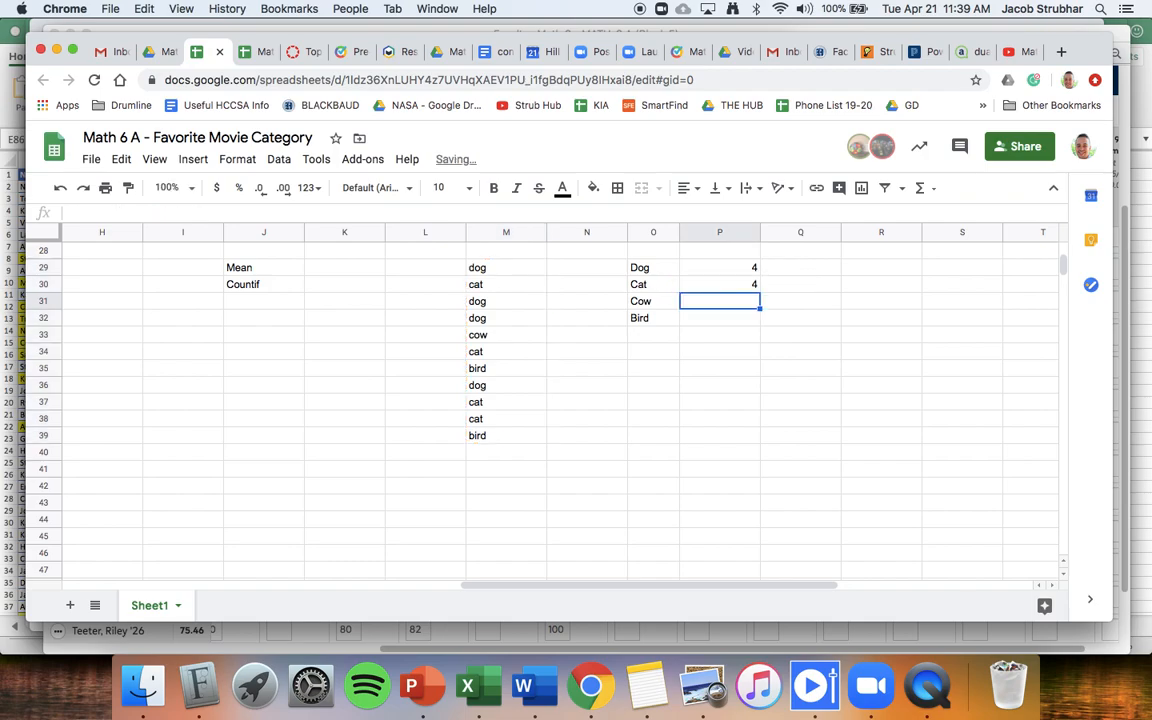
# Step: Count the cows in cell P31 with the formula =countif(M29:M39,"cow")
pyautogui.write('=countif(')
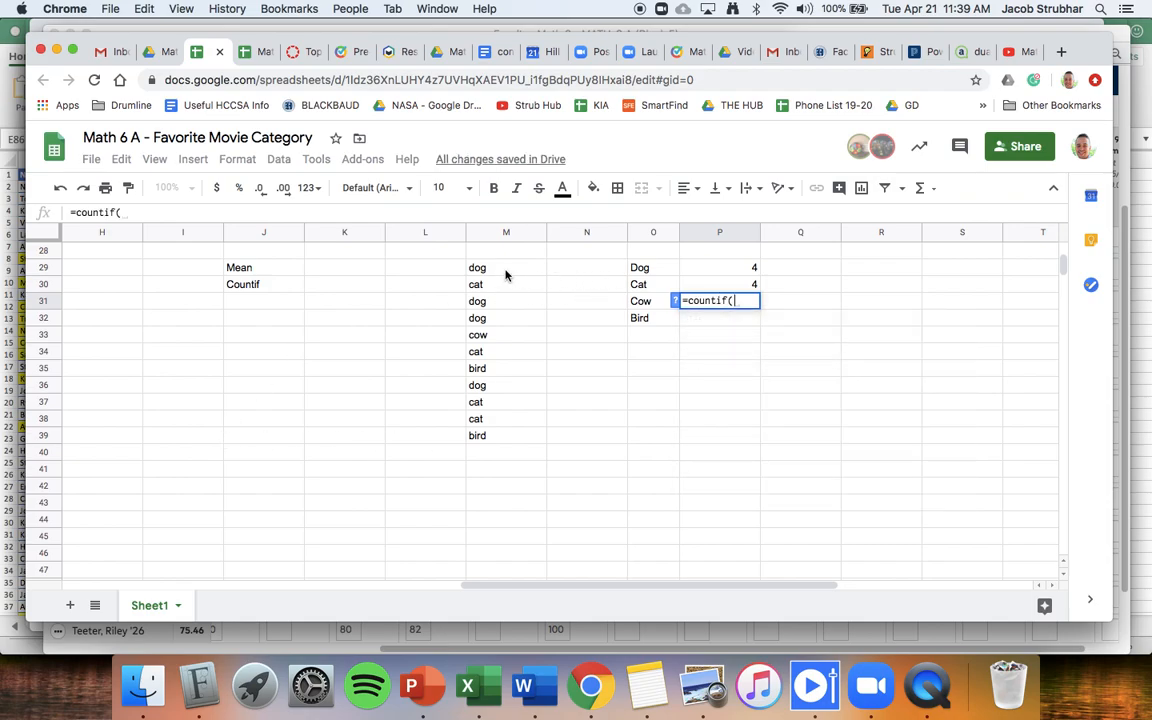
pyautogui.moveTo(476, 268); pyautogui.dragTo(483, 437)
pyautogui.write(',"c')
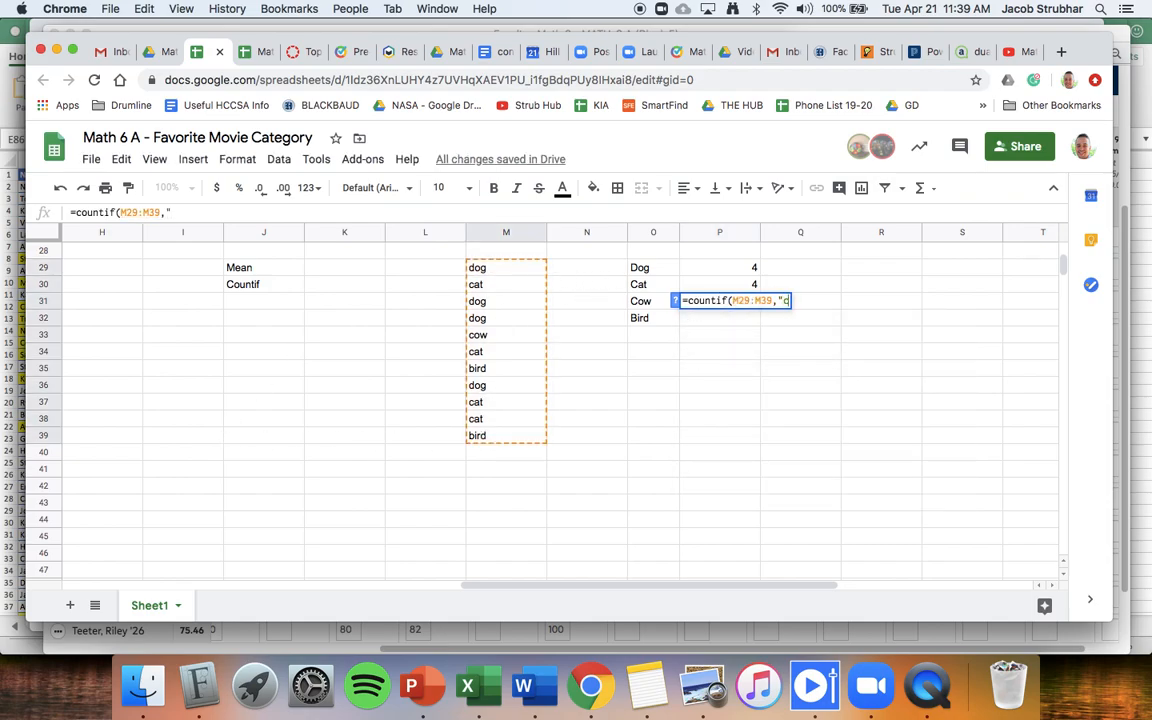
pyautogui.write('ow")')
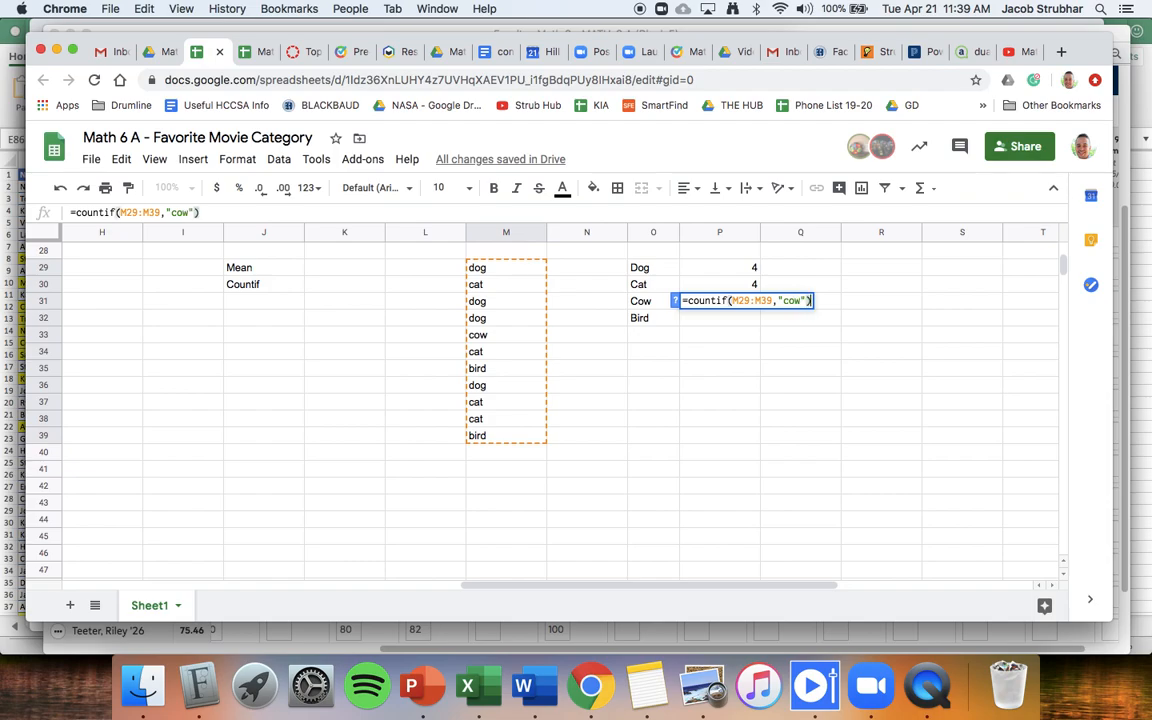
pyautogui.press('Return')
# Step: Count the birds in cell P32 with the formula =countif(M29:M39,"bird")
pyautogui.write('=')
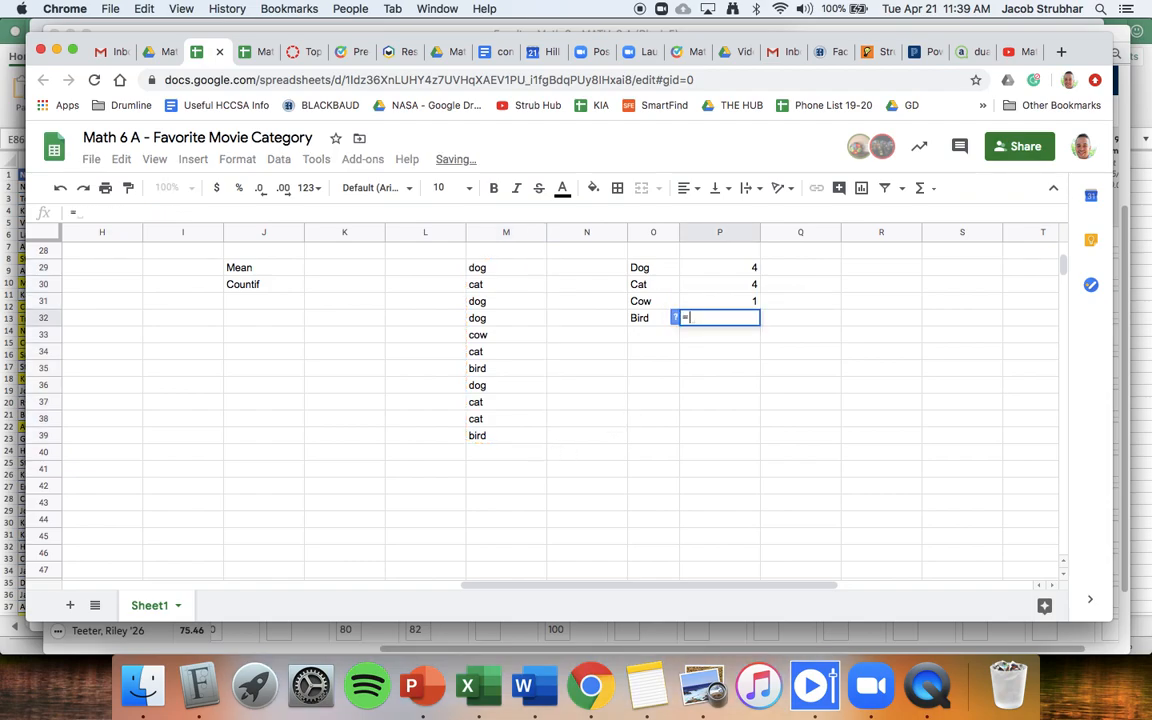
pyautogui.write('countif(')
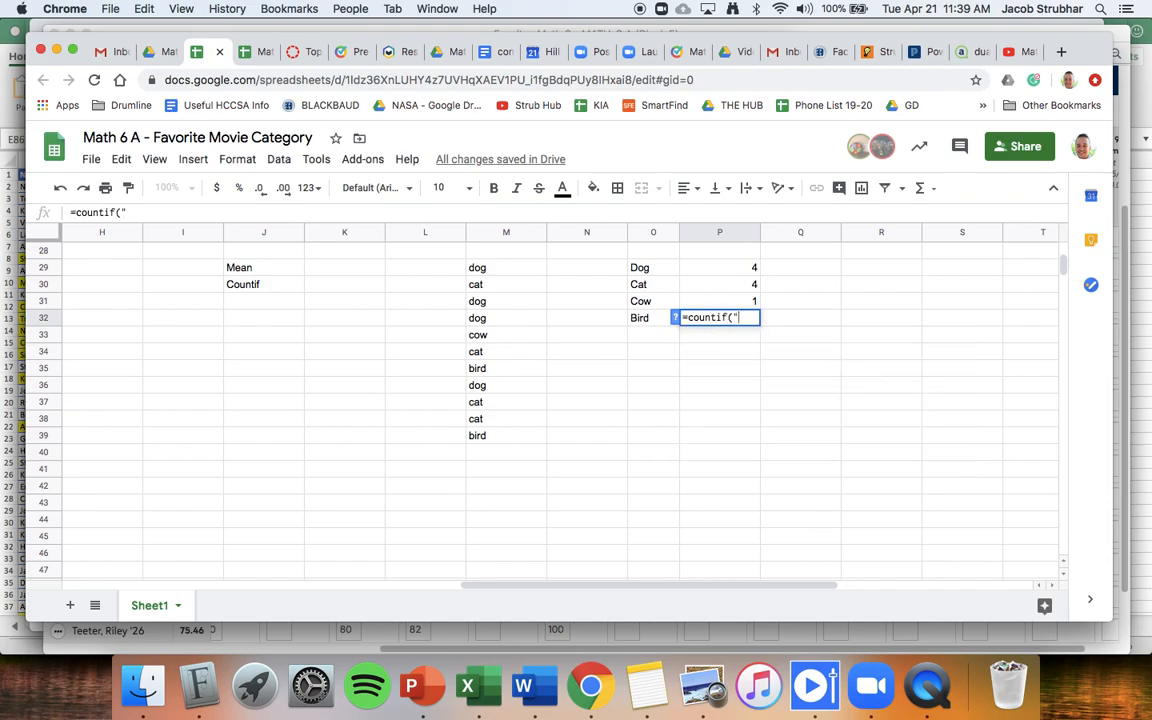
pyautogui.moveTo(499, 267); pyautogui.dragTo(504, 434)
pyautogui.write(',')
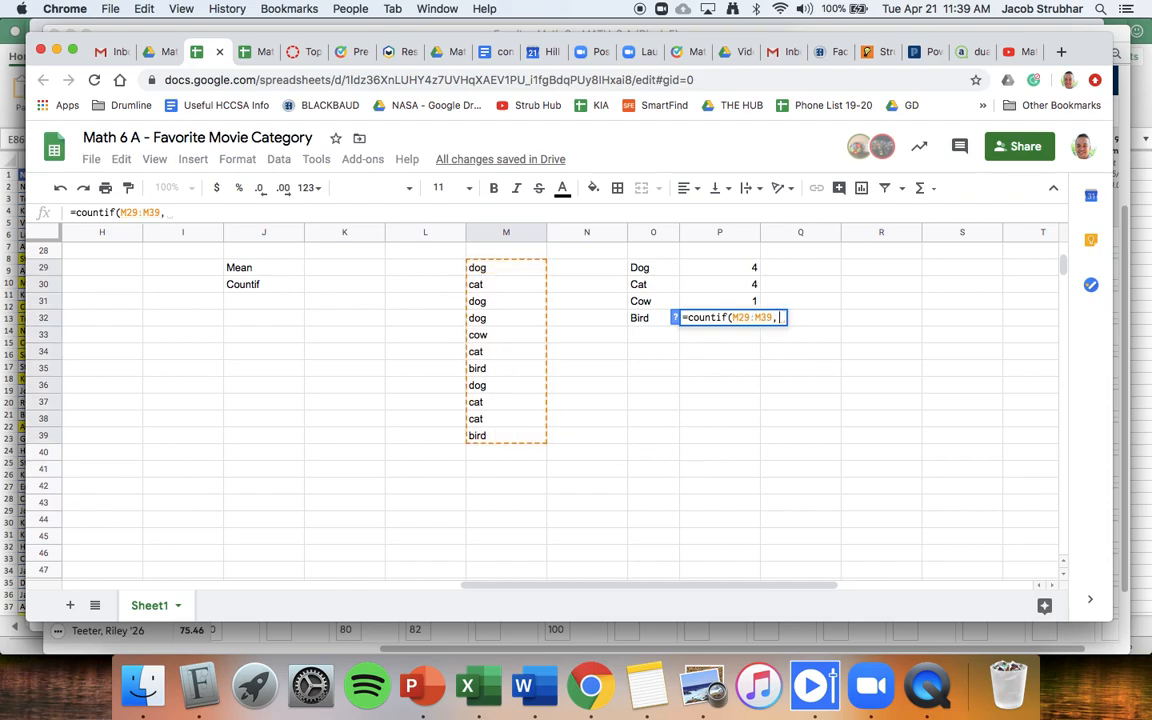
pyautogui.write('"')
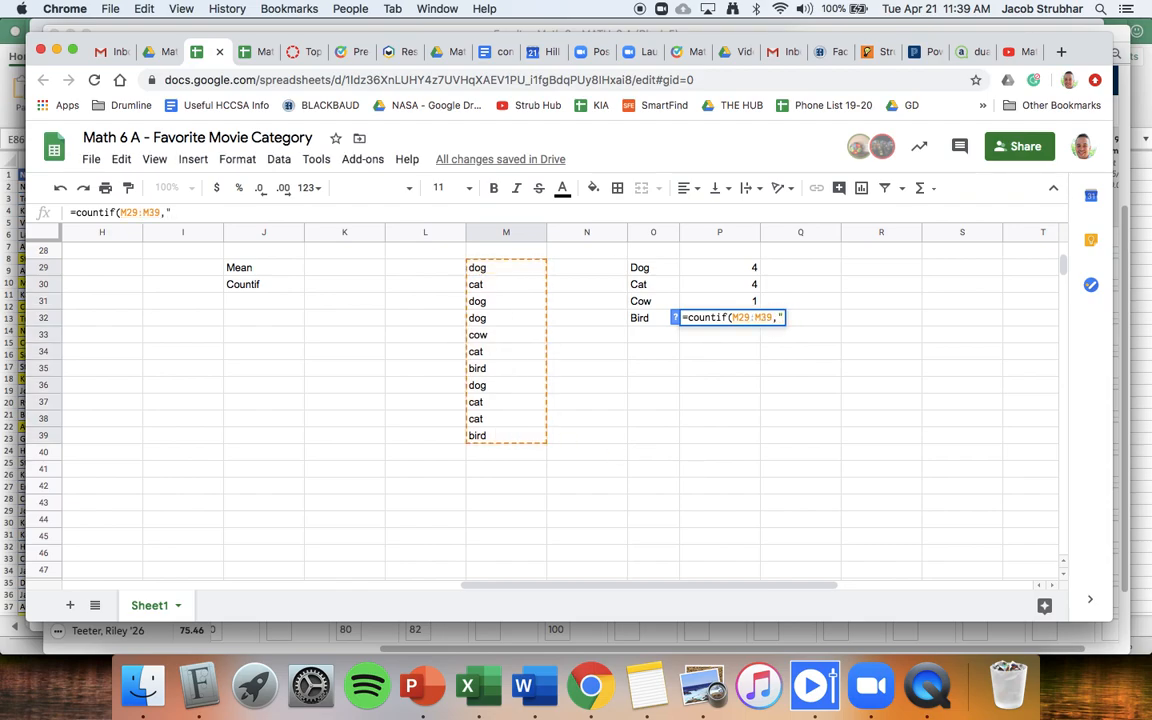
pyautogui.write('bird")')
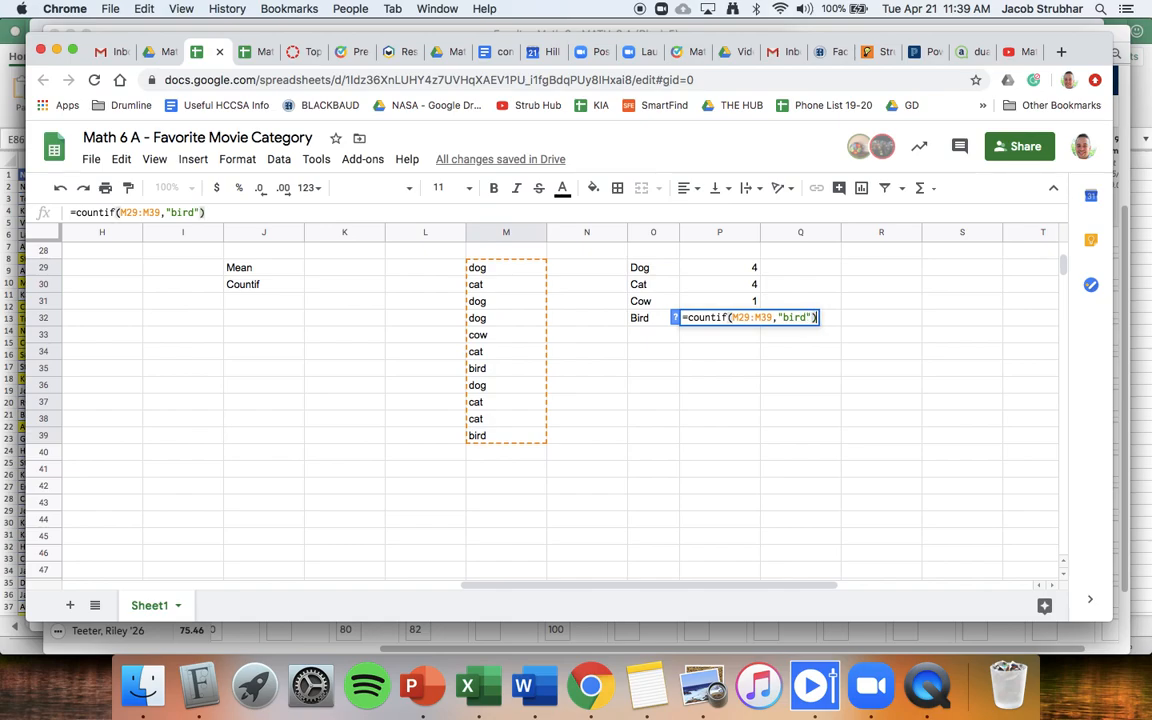
pyautogui.press('Return')
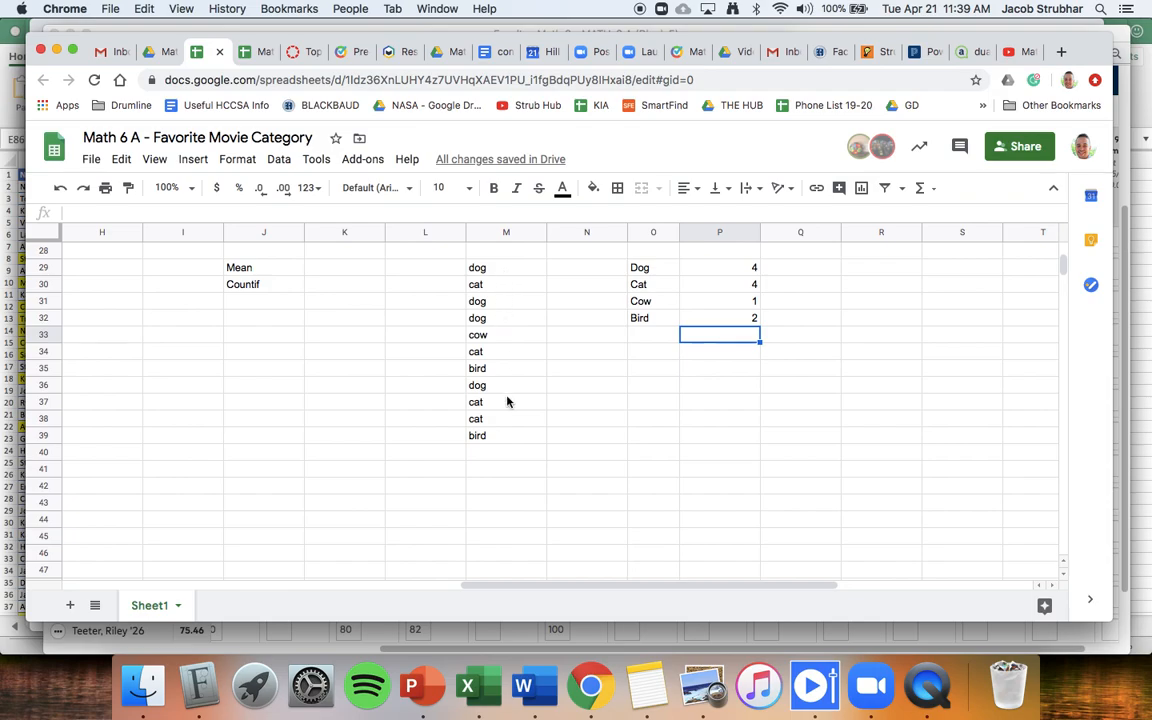
# Step: Examine the favorite movie category responses in column B and the Counting Chart beside them
pyautogui.click(499, 270)
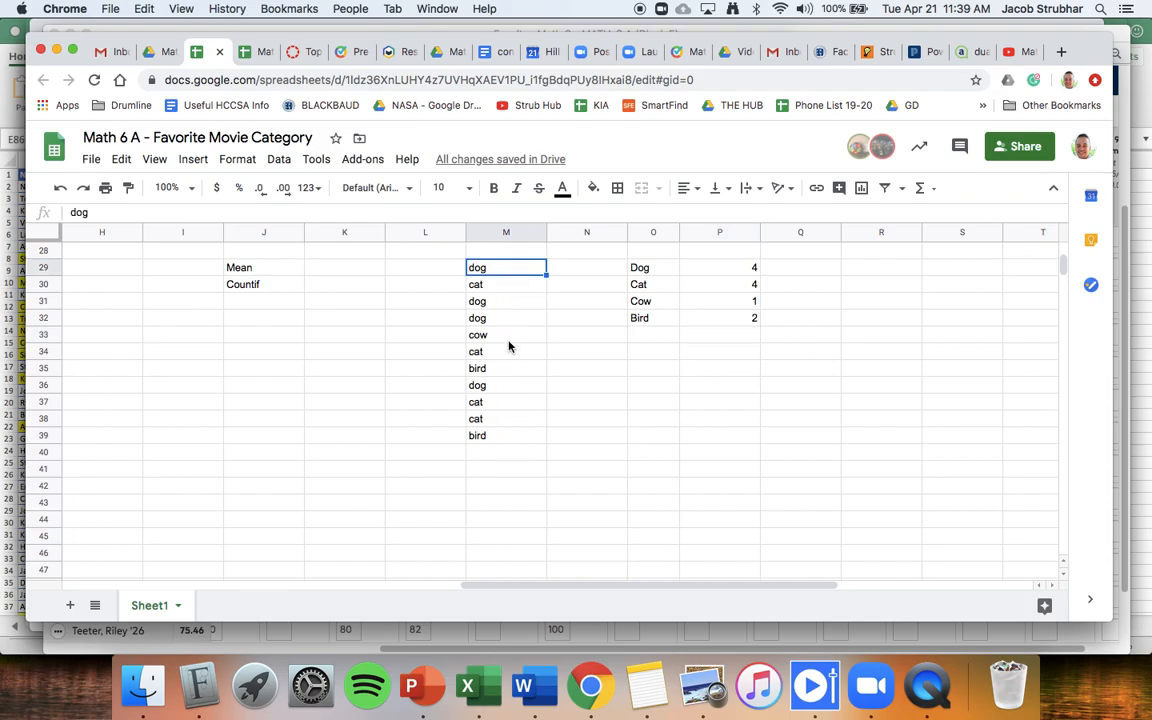
pyautogui.hscroll(-10, 508, 346)
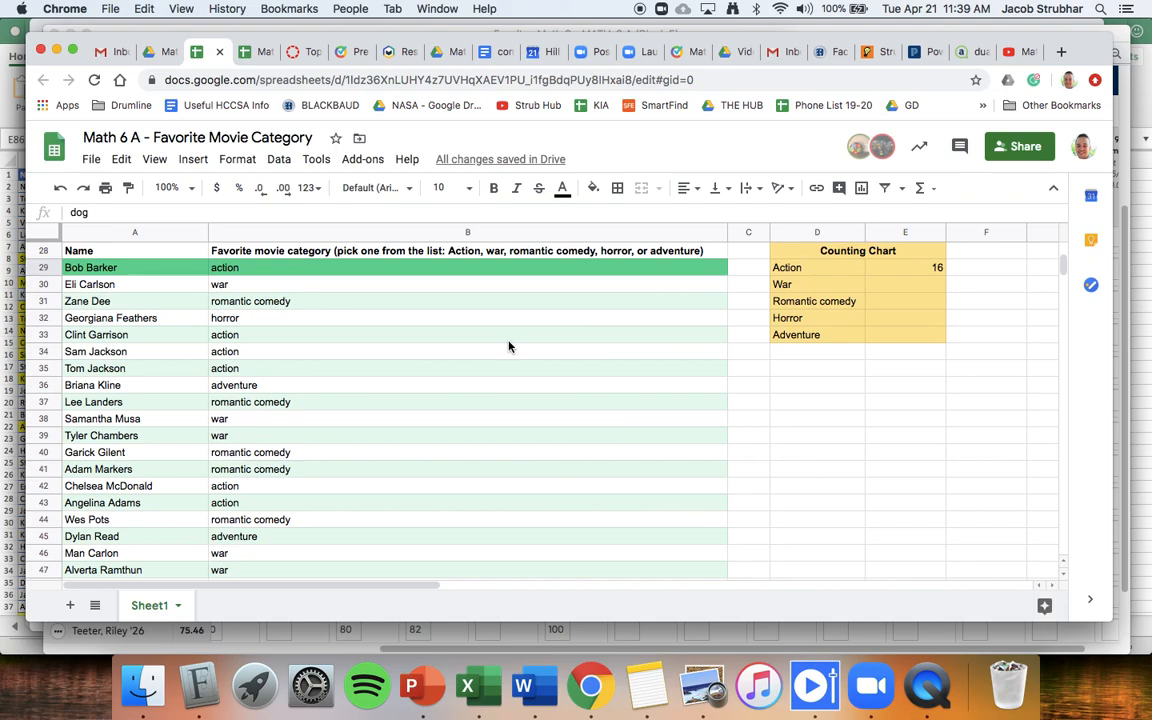
pyautogui.scroll(-6, 508, 346)
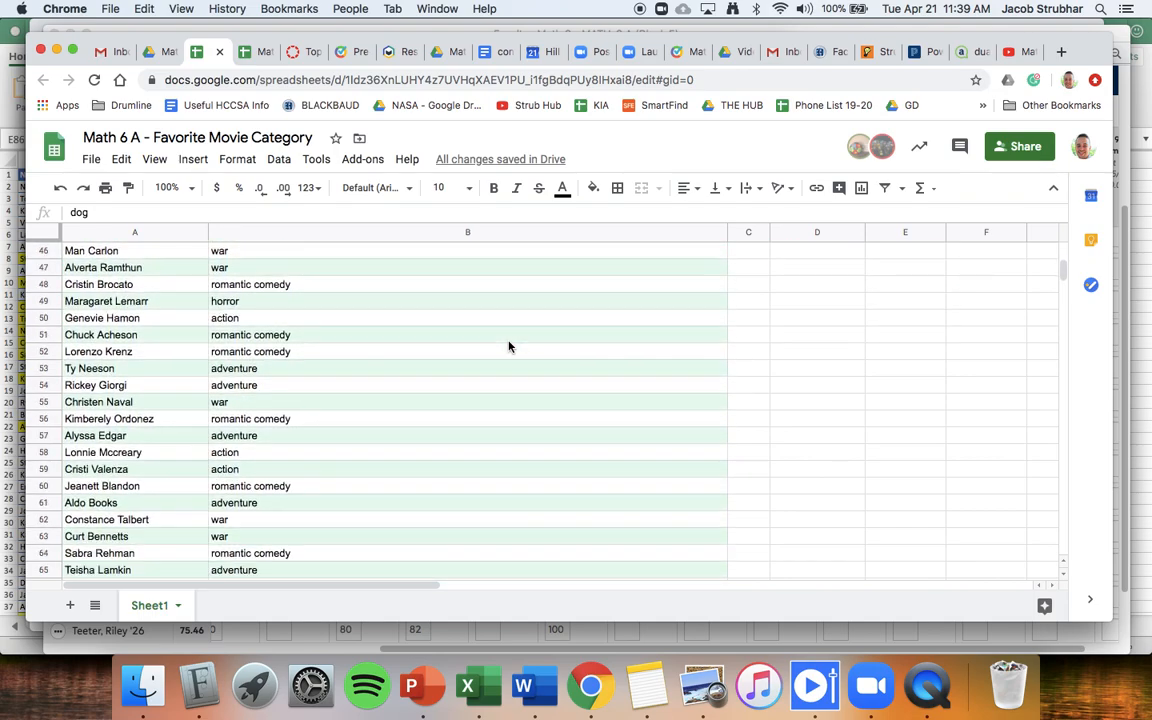
pyautogui.scroll(-5, 508, 346)
pyautogui.scroll(-2, 508, 346)
pyautogui.scroll(13, 508, 346)
pyautogui.scroll(-3, 508, 346)
pyautogui.scroll(1, 508, 346)
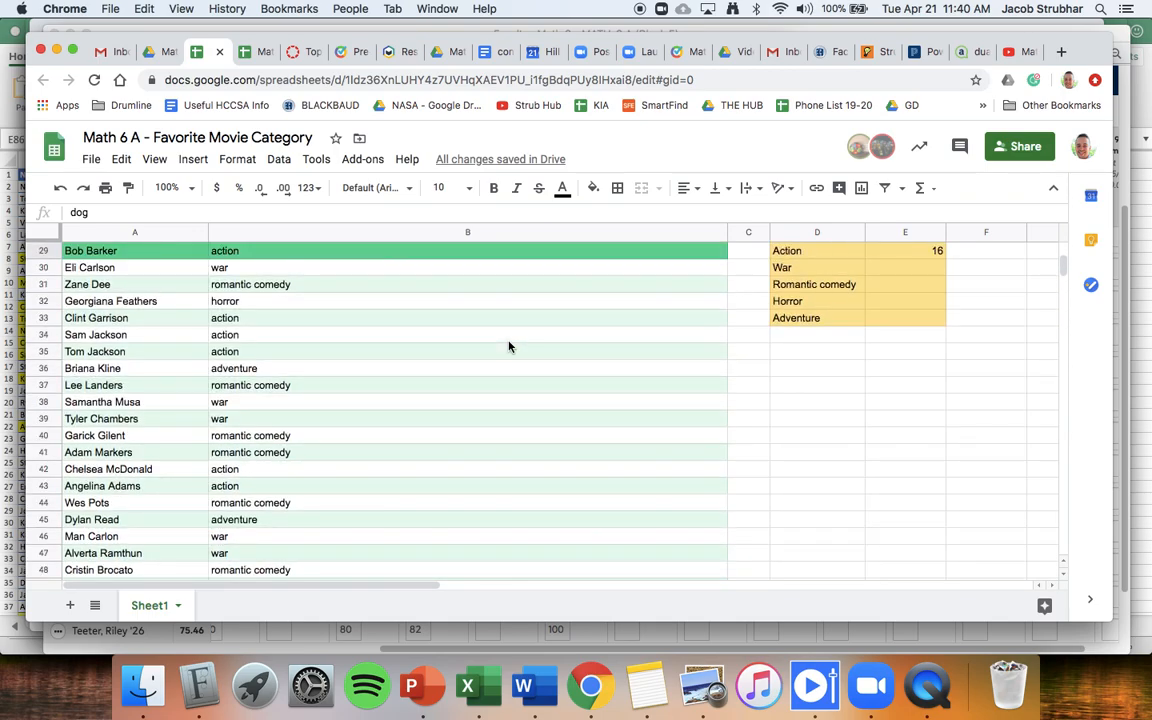
# Step: Replace the Action count in cell E29 of the Counting Chart with the formula =countif(B30:B85,"action")
pyautogui.click(900, 251)
pyautogui.press('BackSpace')
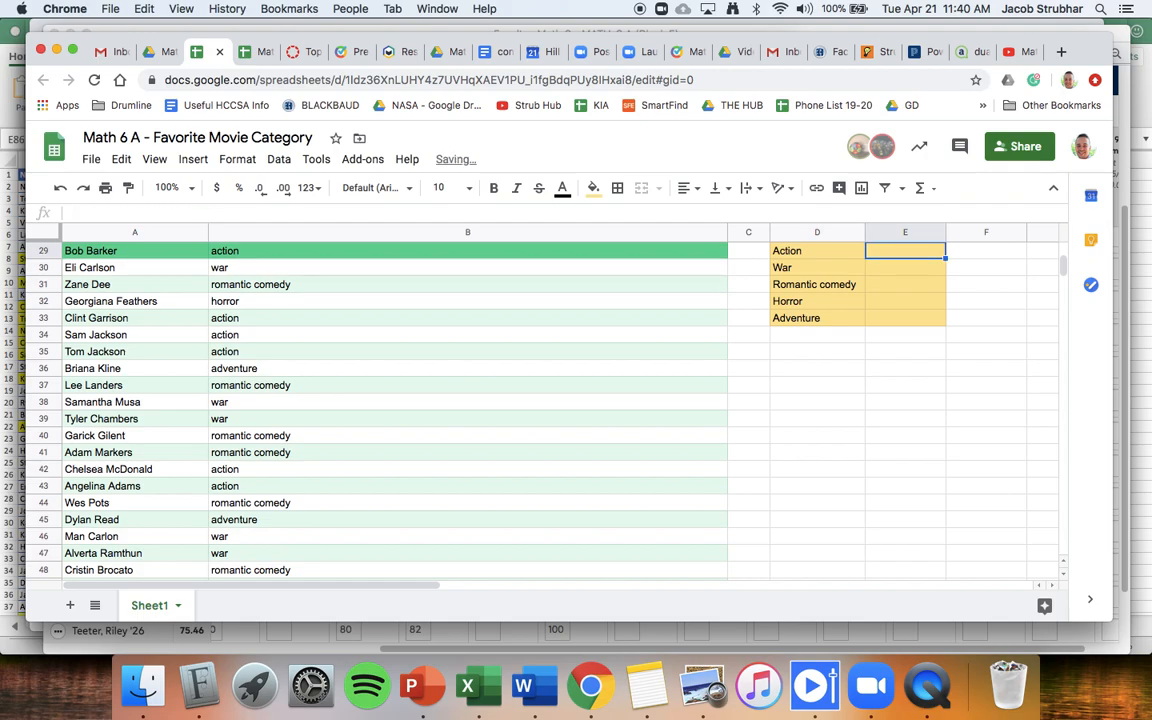
pyautogui.write('=countif')
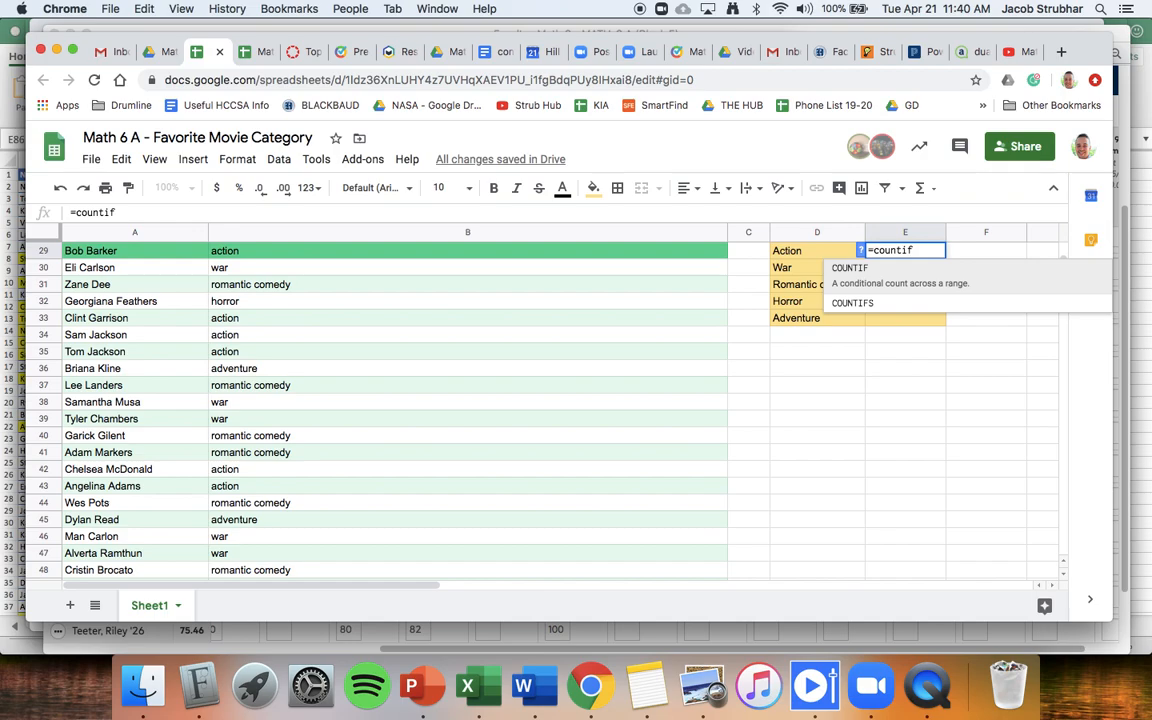
pyautogui.write('(')
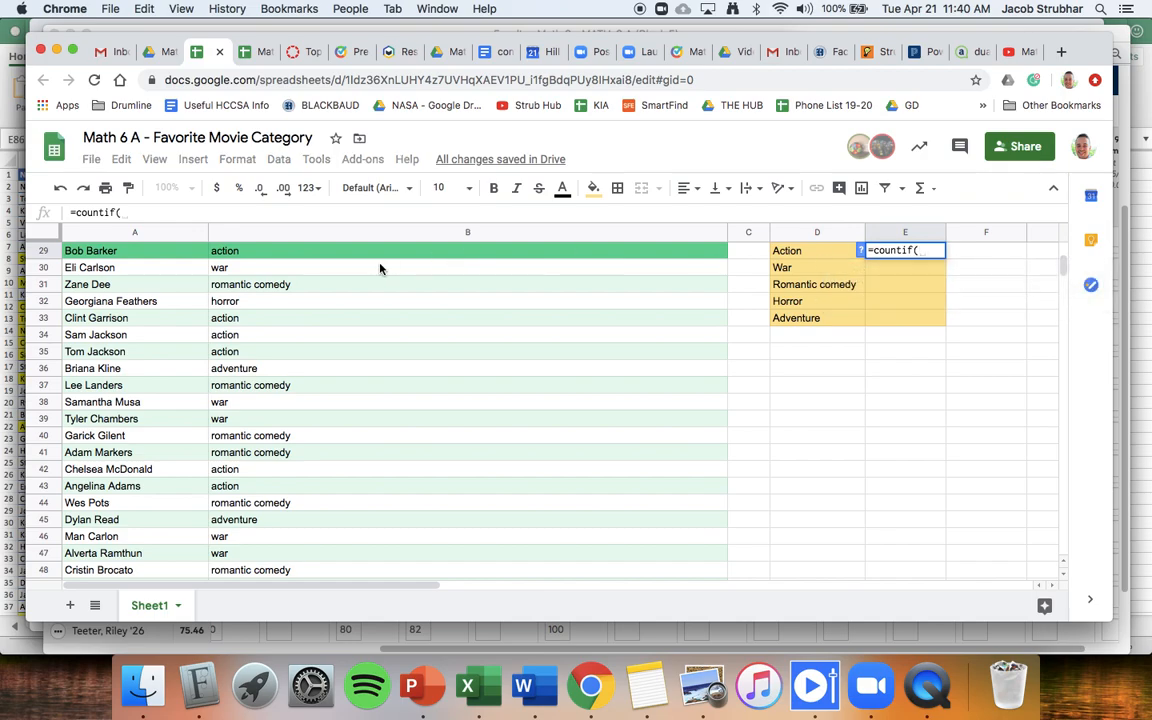
pyautogui.click(347, 268)
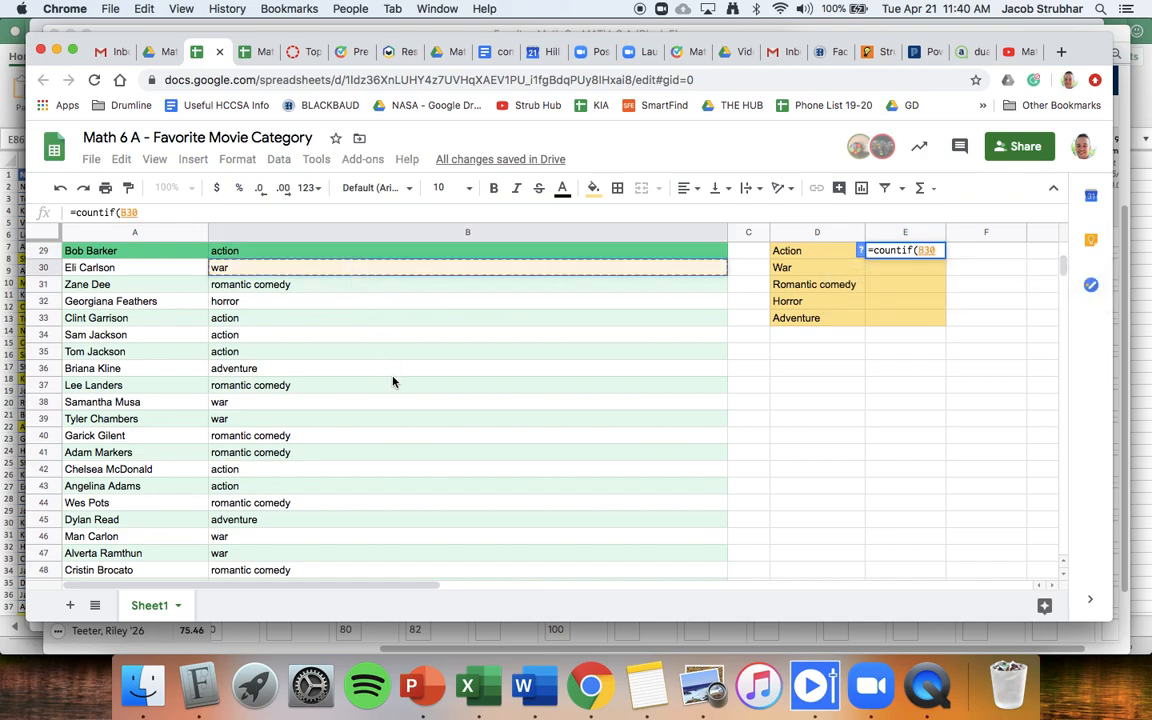
pyautogui.scroll(-1, 393, 381)
pyautogui.scroll(-12, 393, 381)
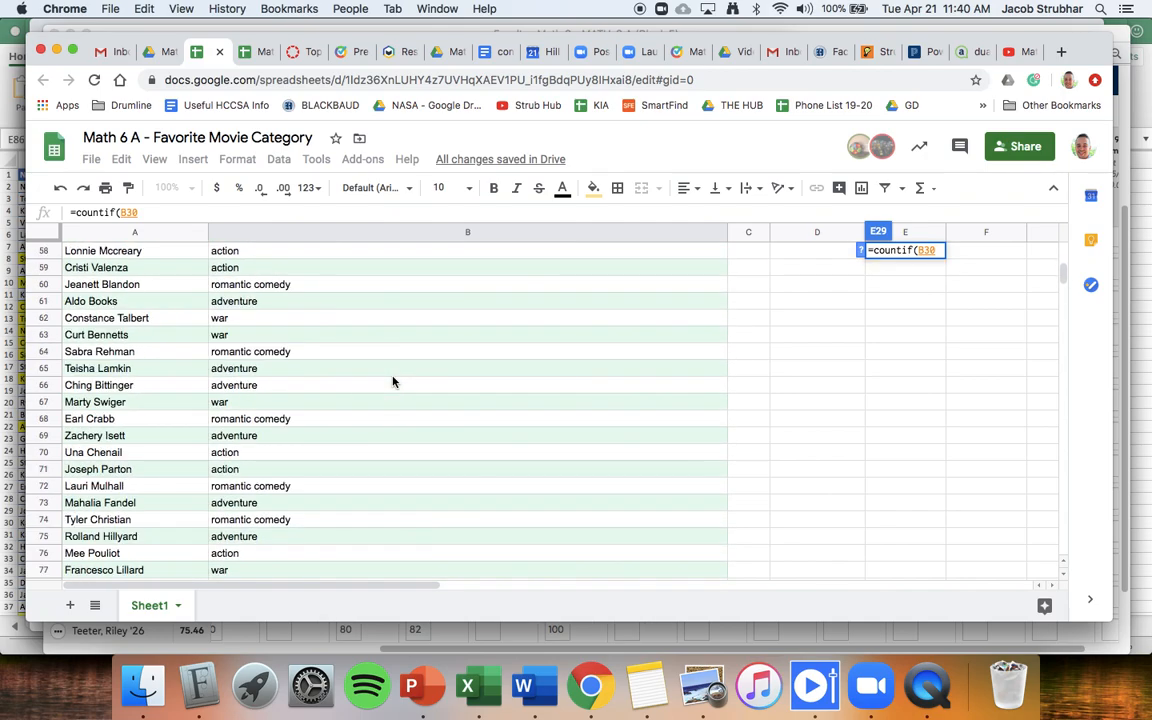
pyautogui.scroll(-3, 393, 381)
pyautogui.keyDown('shift'); pyautogui.click(327, 419); pyautogui.keyUp('shift')
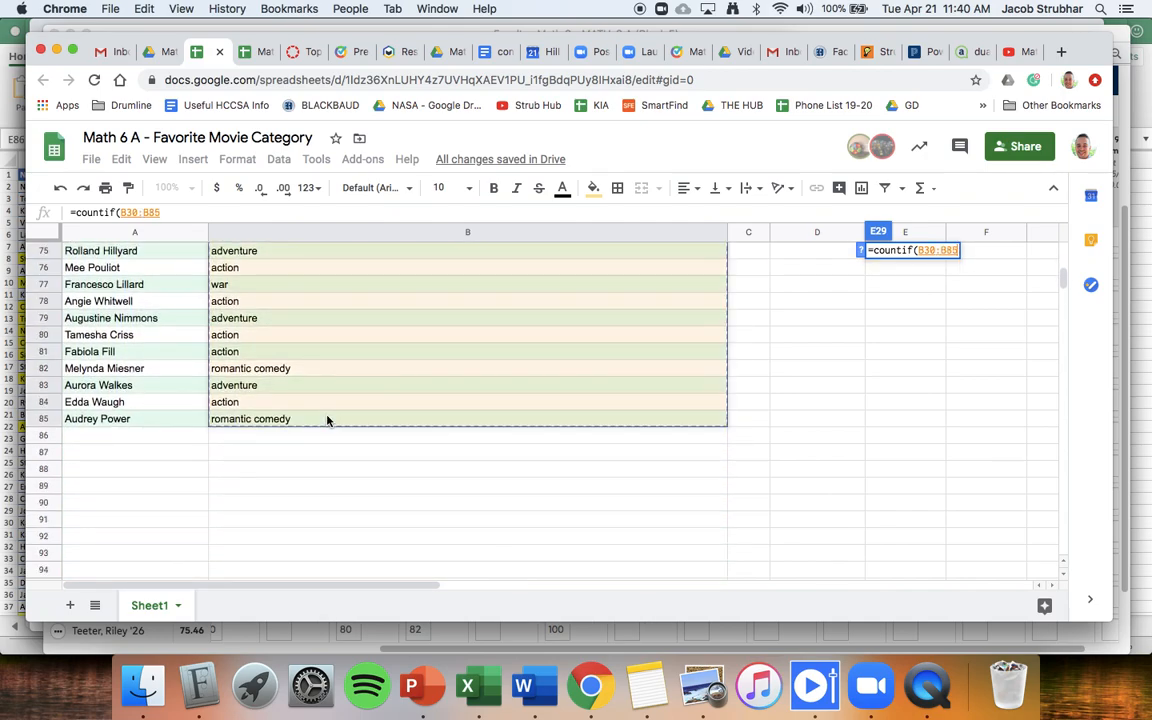
pyautogui.write(',')
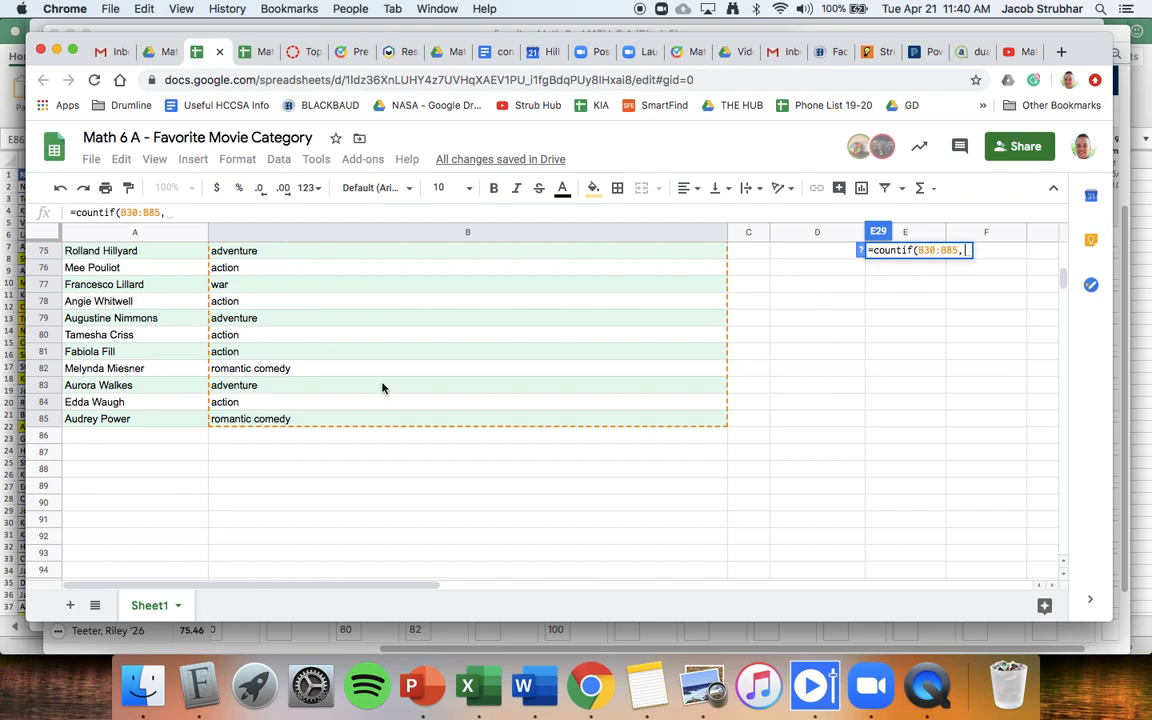
pyautogui.scroll(9, 627, 316)
pyautogui.scroll(7, 628, 317)
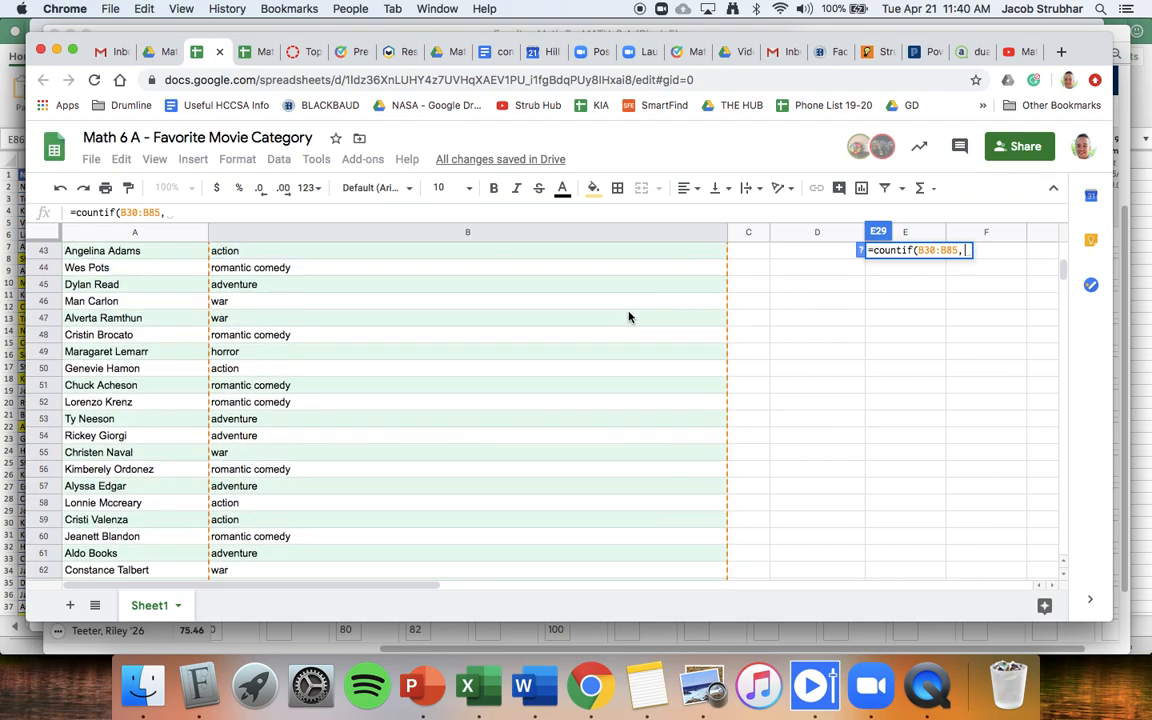
pyautogui.scroll(-2, 628, 317)
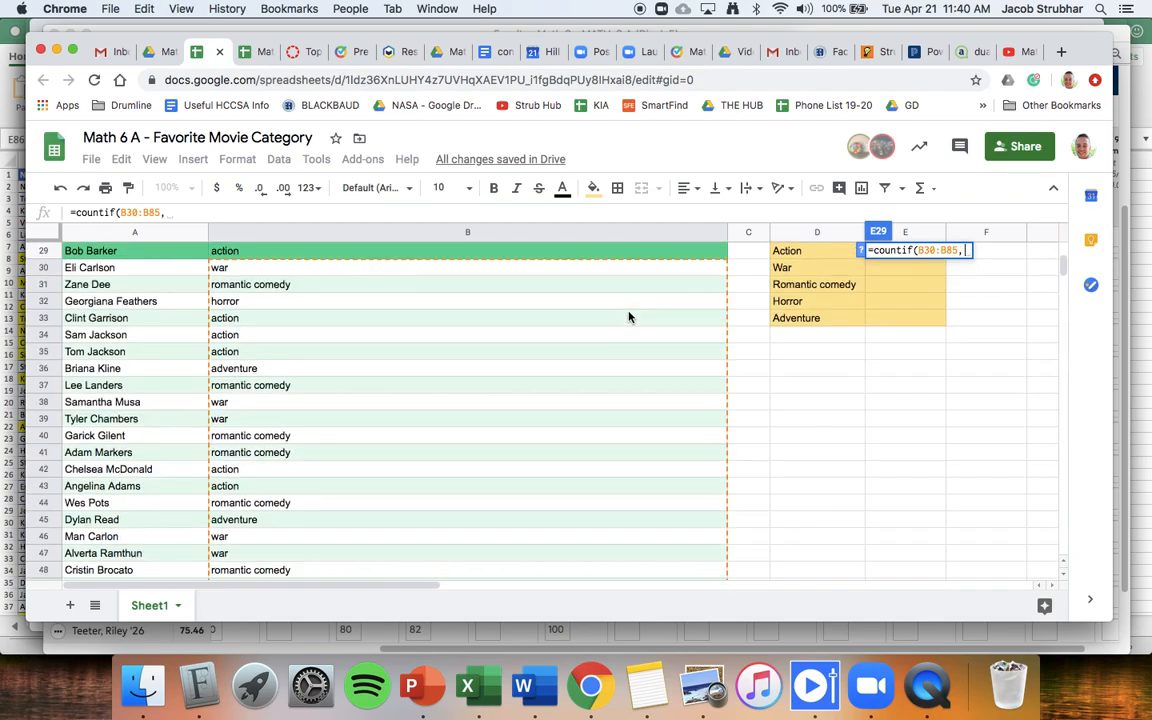
pyautogui.scroll(3, 628, 317)
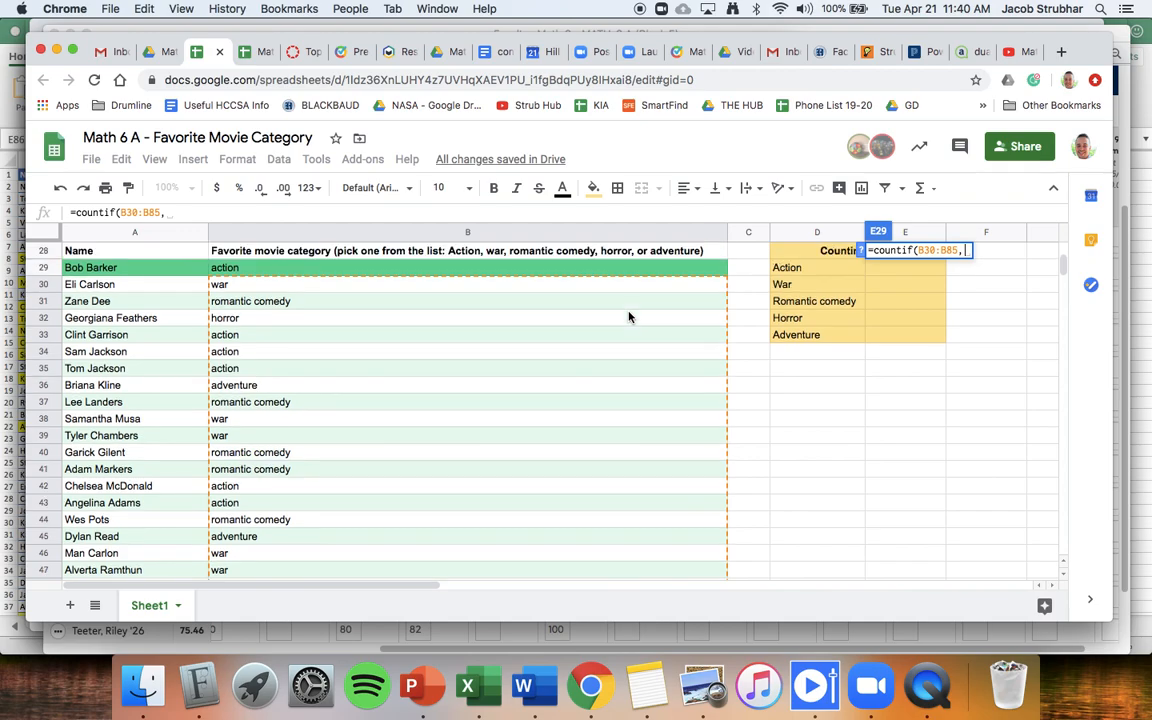
pyautogui.scroll(-2, 866, 524)
pyautogui.write('"action")')
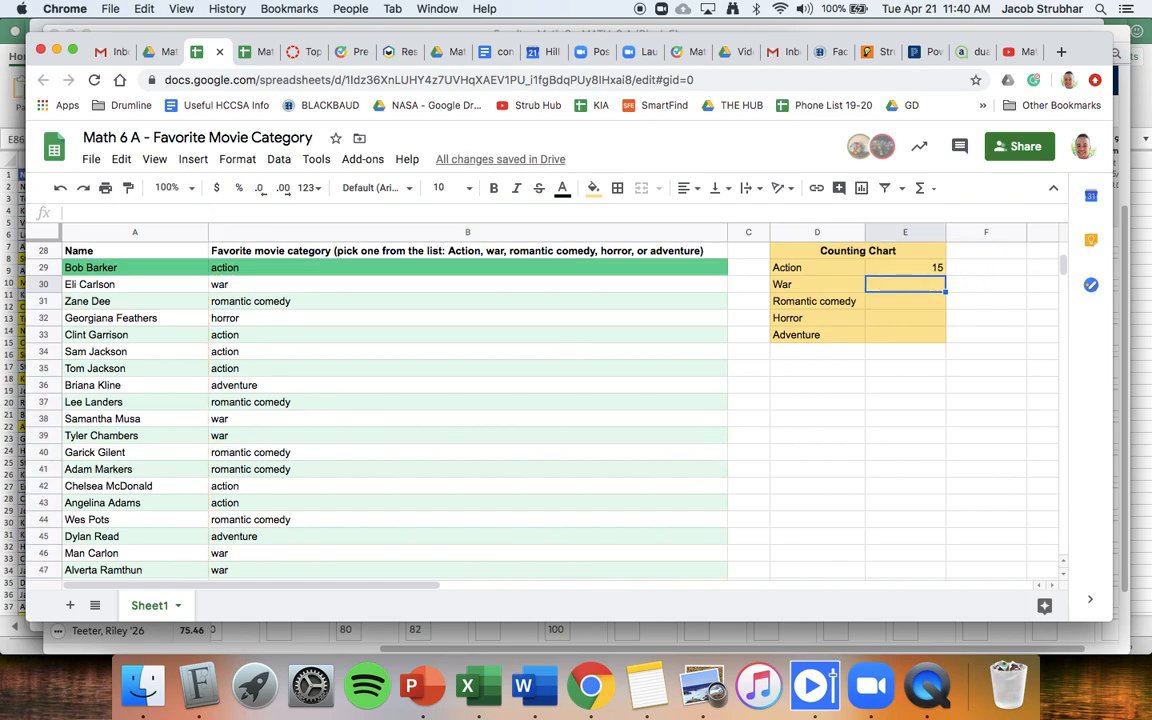
# Step: Count the War responses in cell E30 of the Counting Chart with the formula =countif(B29:B85,"war")
pyautogui.write('=countif')
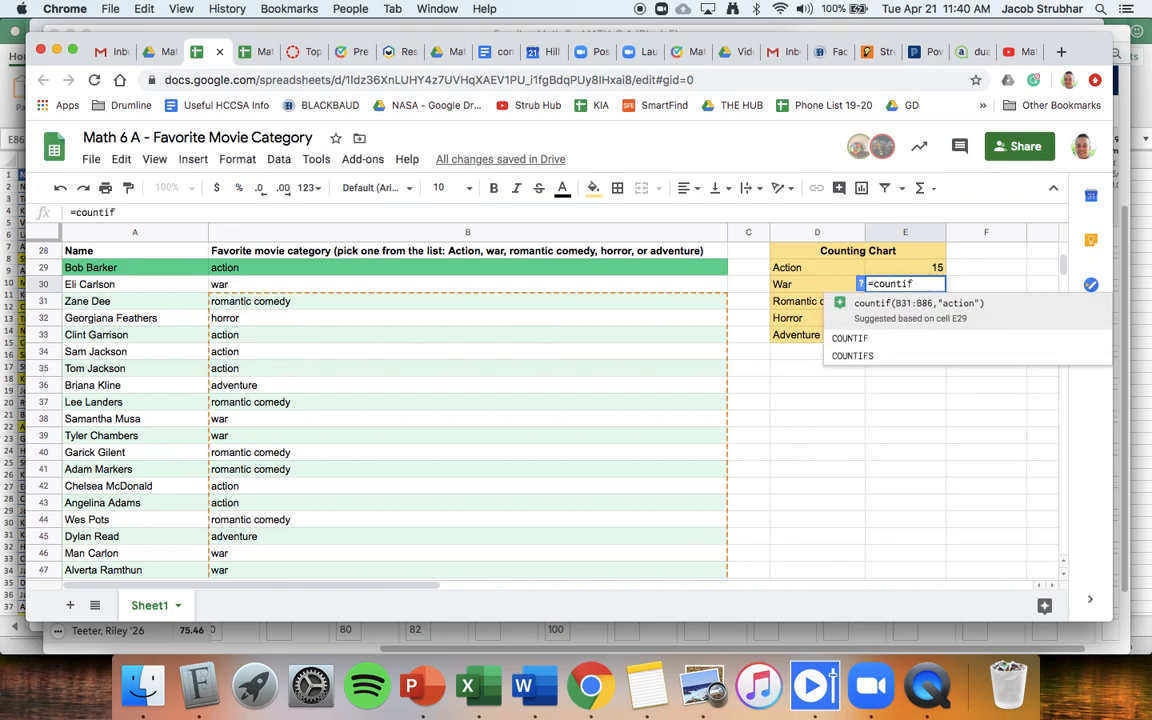
pyautogui.write('(')
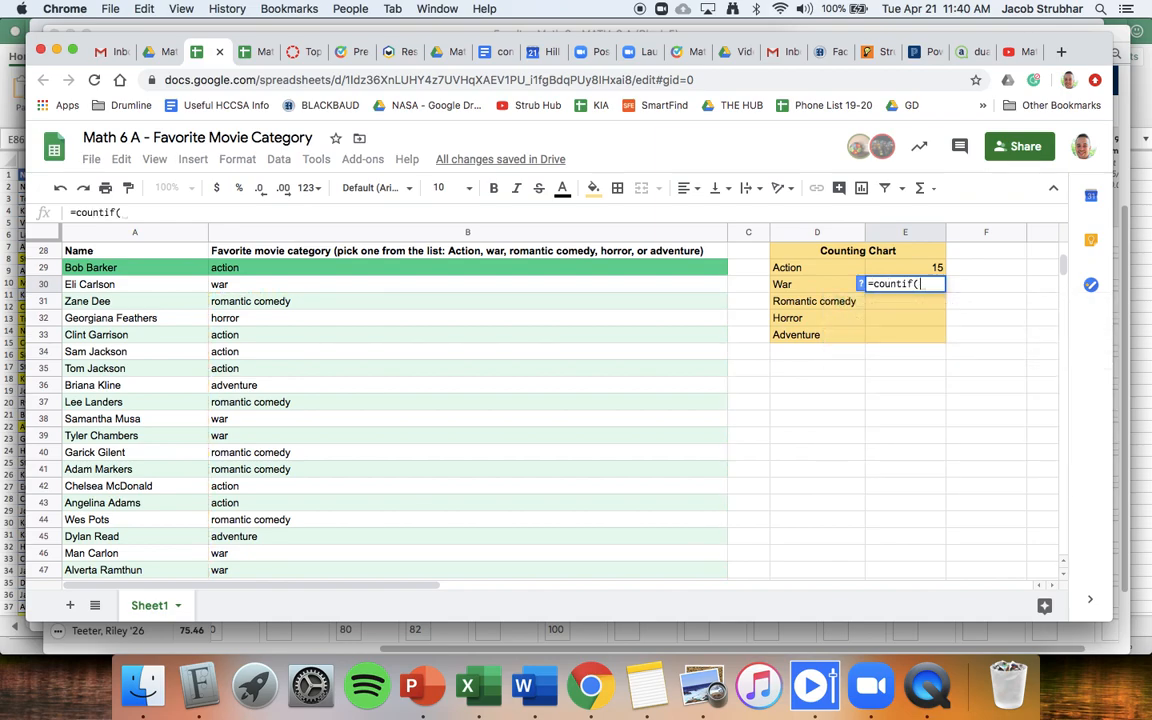
pyautogui.click(303, 267)
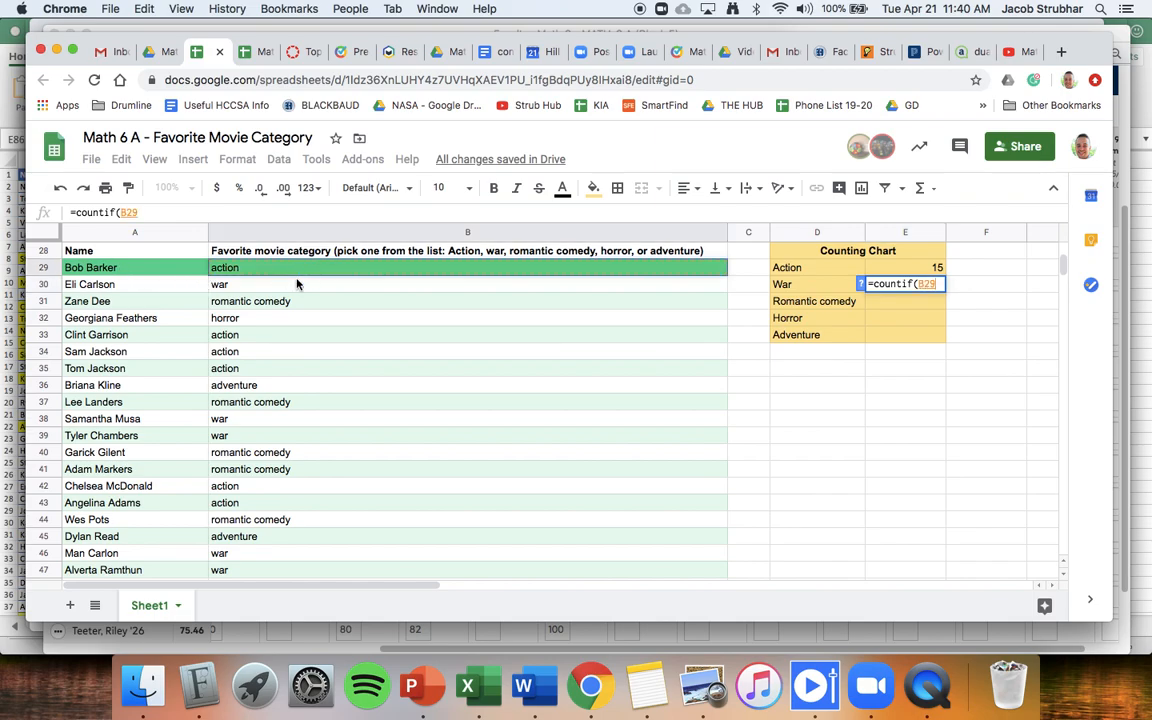
pyautogui.scroll(-15, 296, 284)
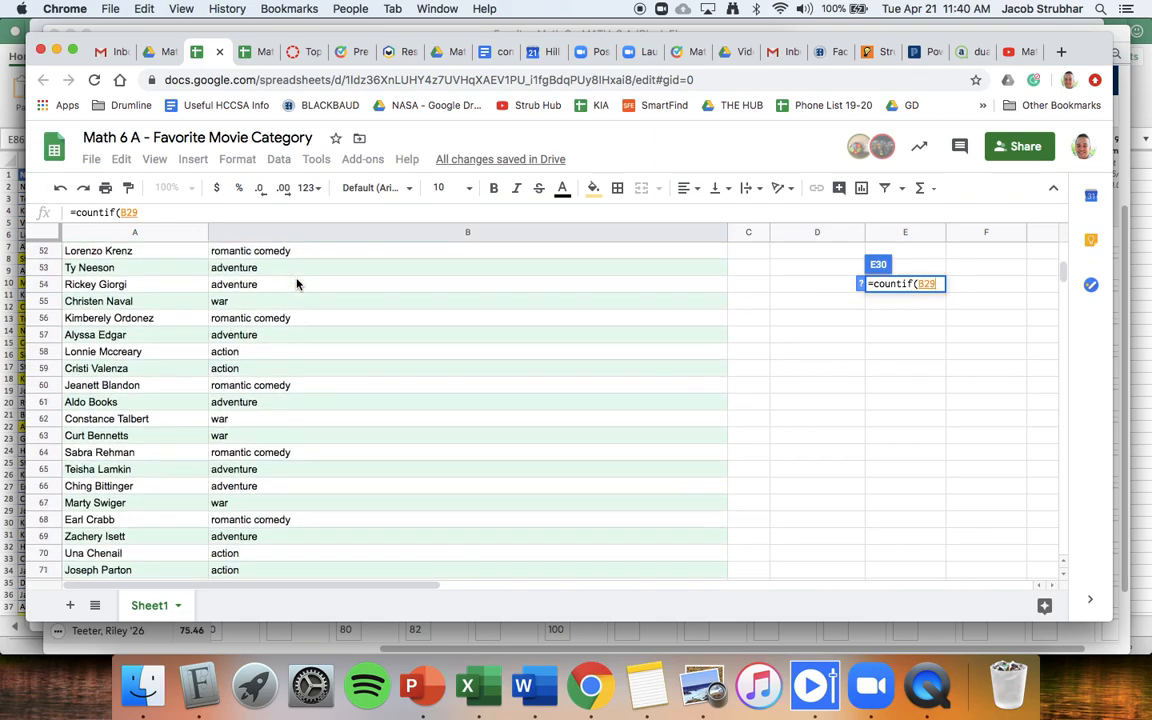
pyautogui.keyDown('shift'); pyautogui.click(278, 440); pyautogui.keyUp('shift')
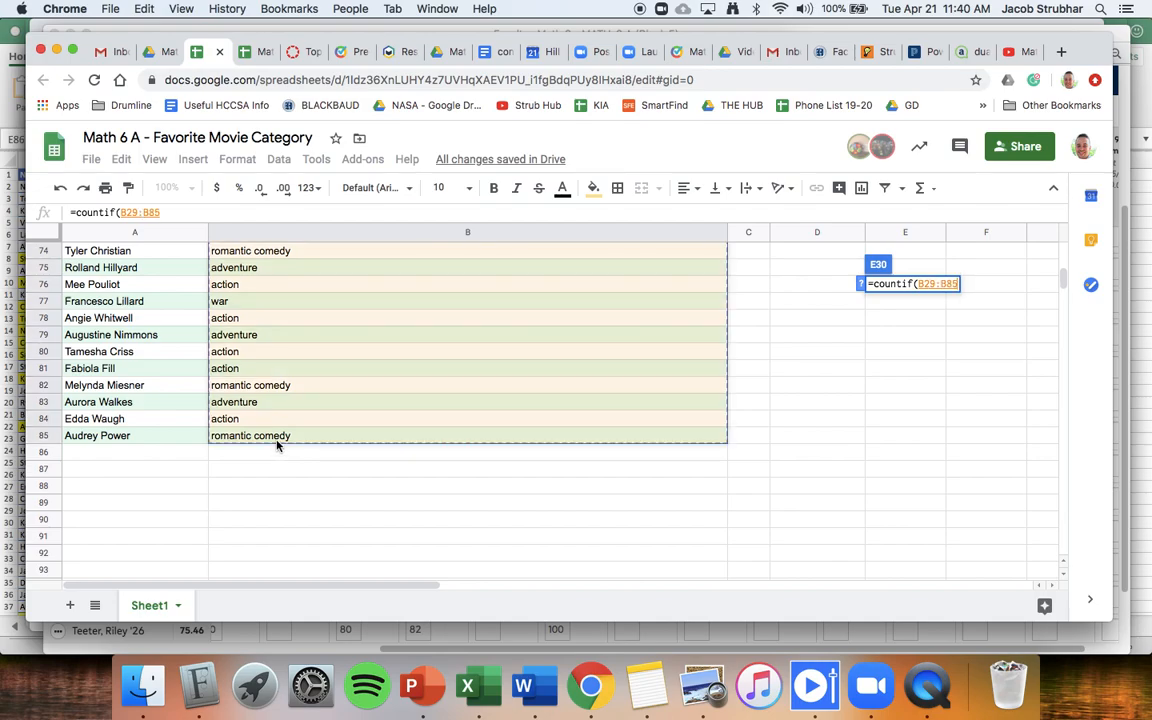
pyautogui.write(',"war")')
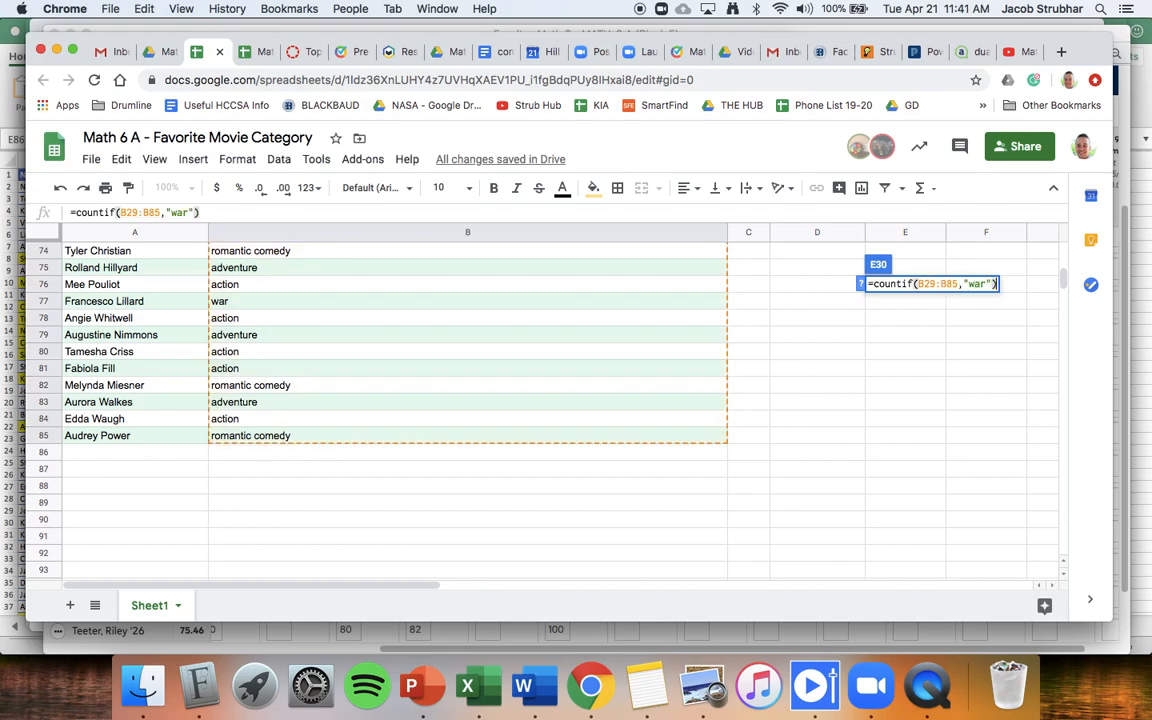
pyautogui.press('Return')
# Step: Correct the Action formula in cell E29 so its range starts at B29, giving =countif(B29:B85,"action")
pyautogui.scroll(1, 374, 400)
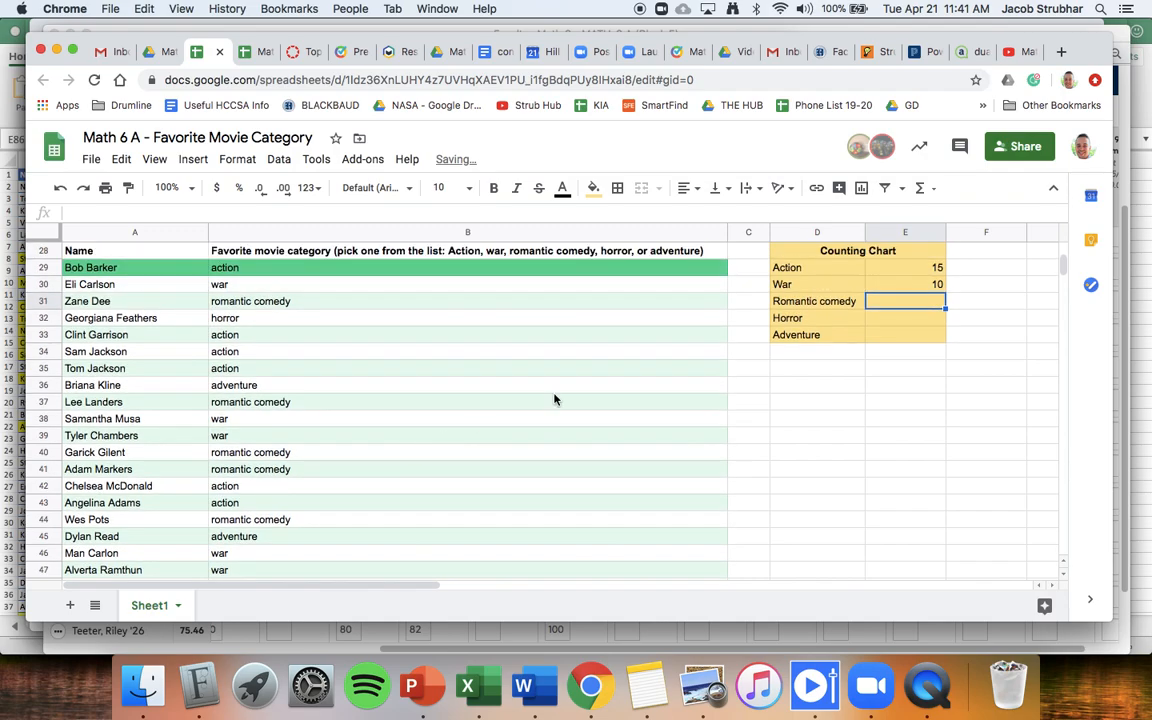
pyautogui.doubleClick(898, 269)
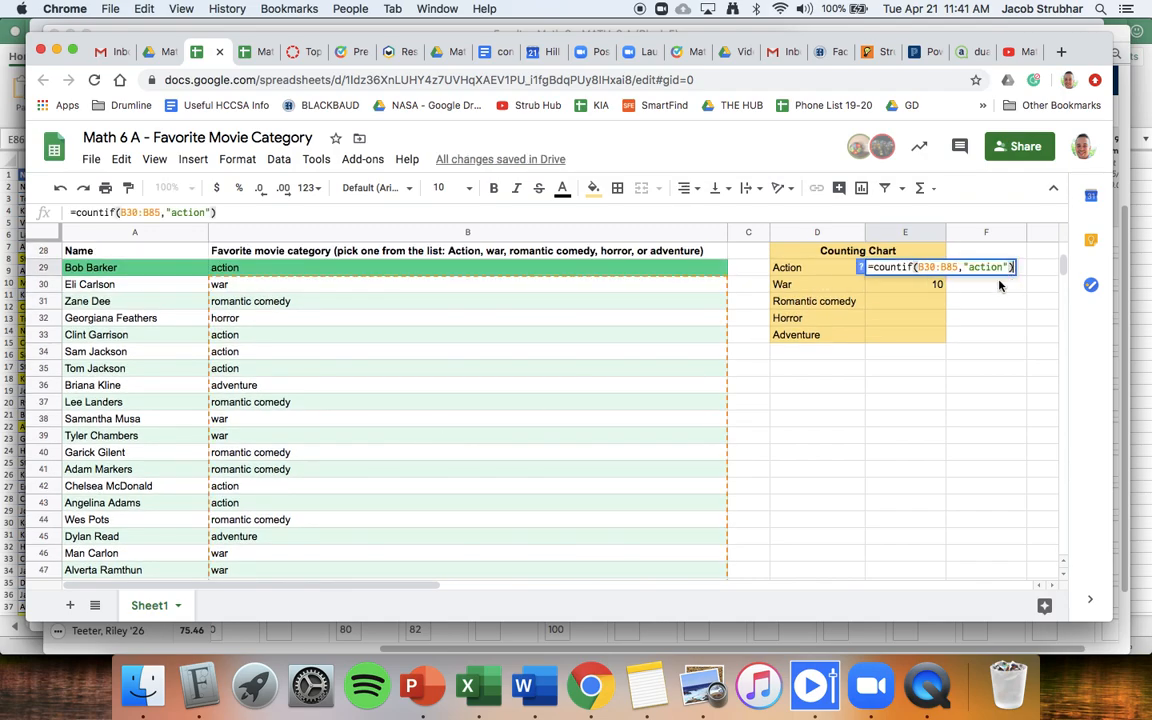
pyautogui.click(958, 302)
pyautogui.doubleClick(900, 269)
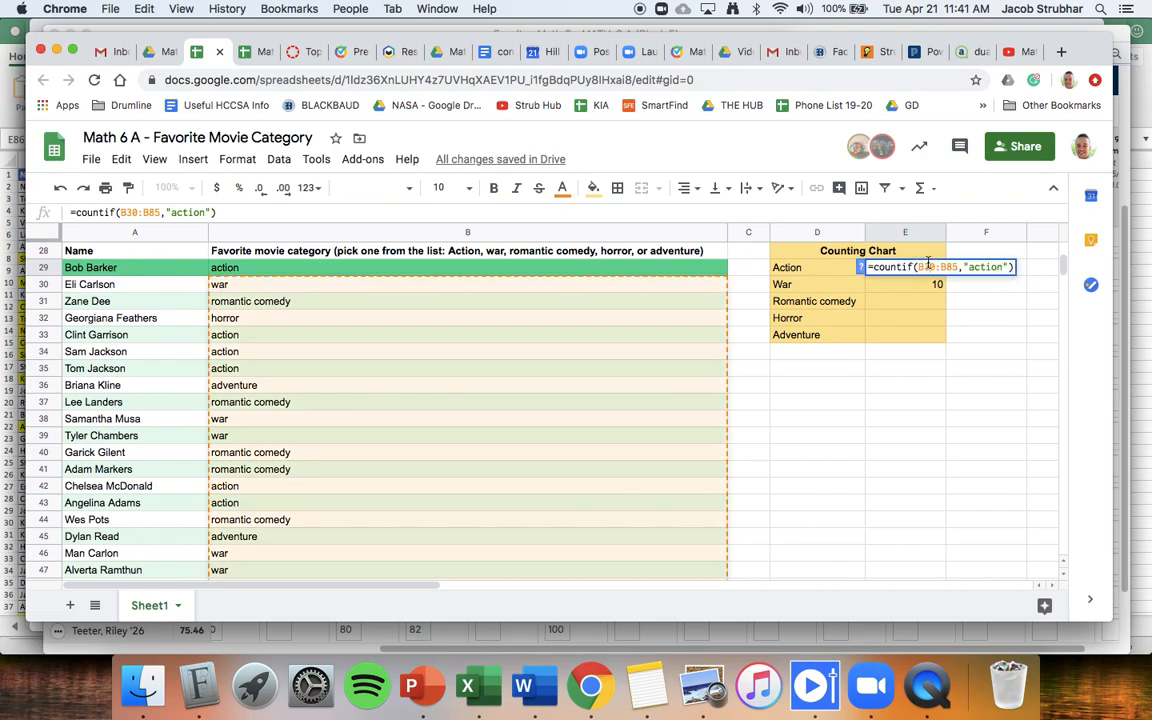
pyautogui.press('BackSpace')
pyautogui.press('BackSpace')
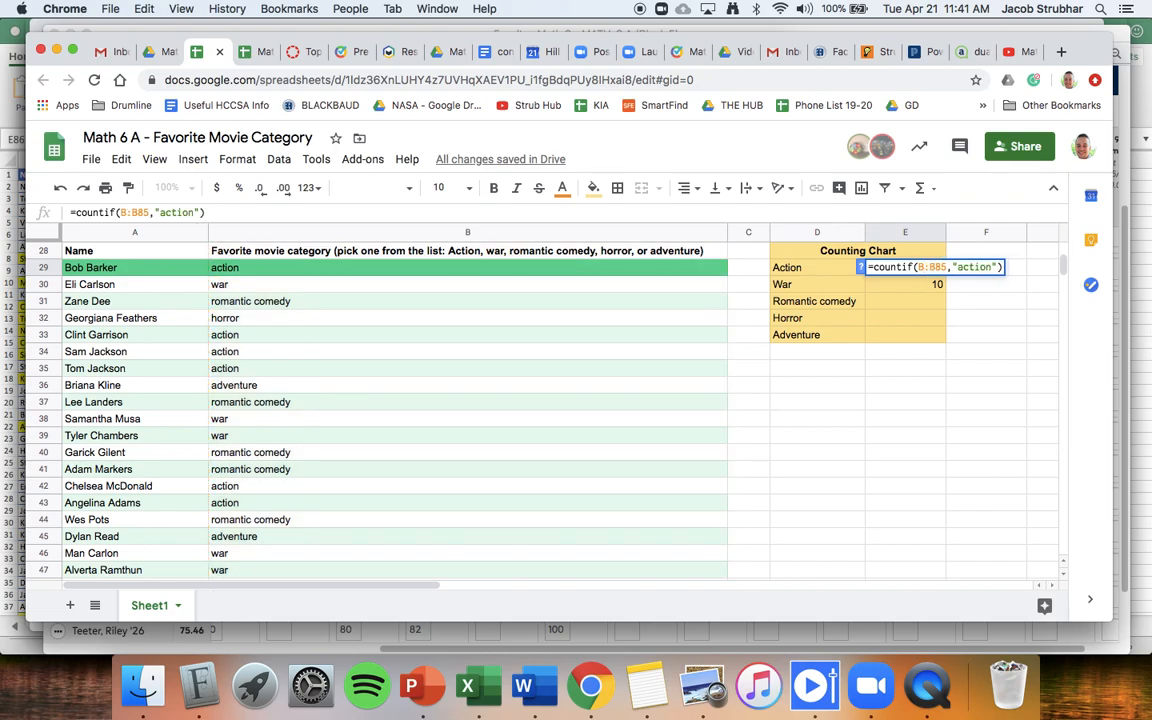
pyautogui.write('29')
pyautogui.press('Return')
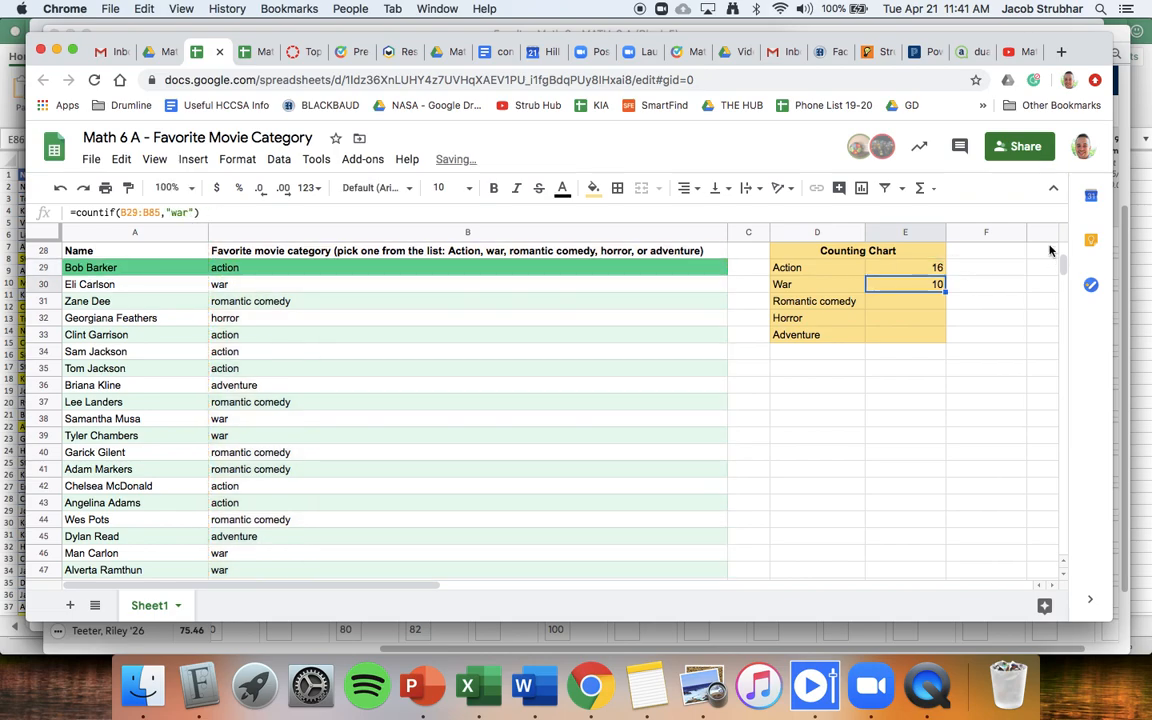
# Step: Count the Romantic comedy responses in cell E31 with the formula =countif(B29:B85,"romantic comedy")
pyautogui.click(899, 302)
pyautogui.write('=')
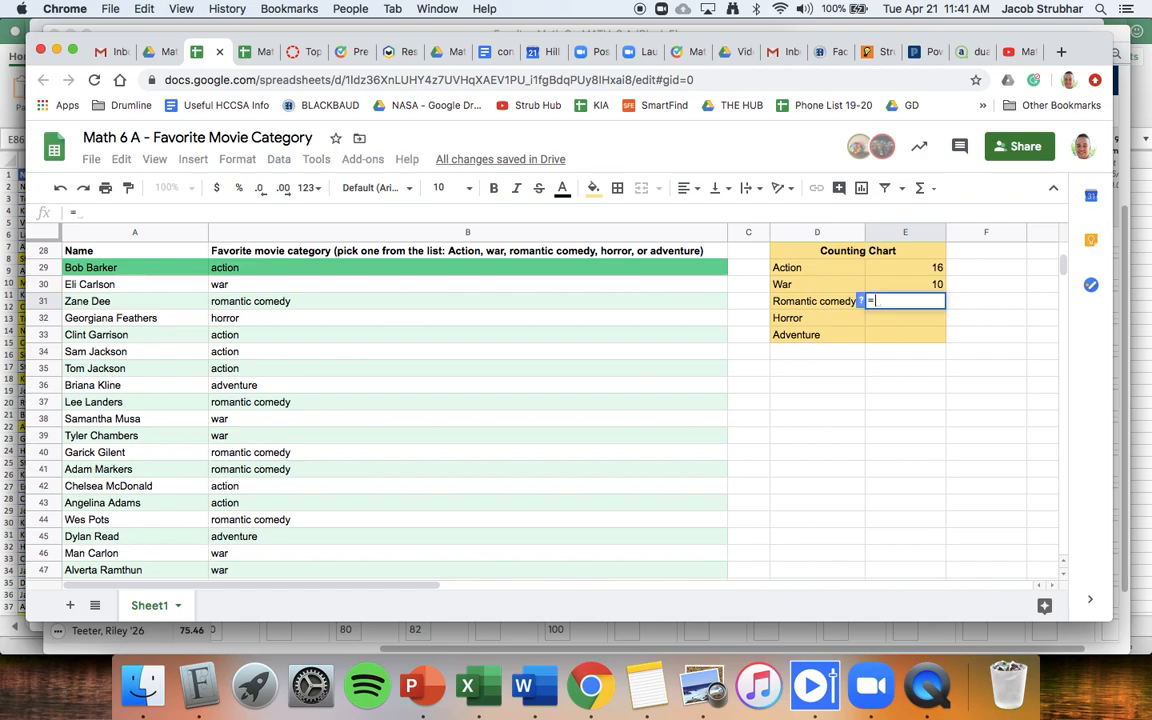
pyautogui.write('countif')
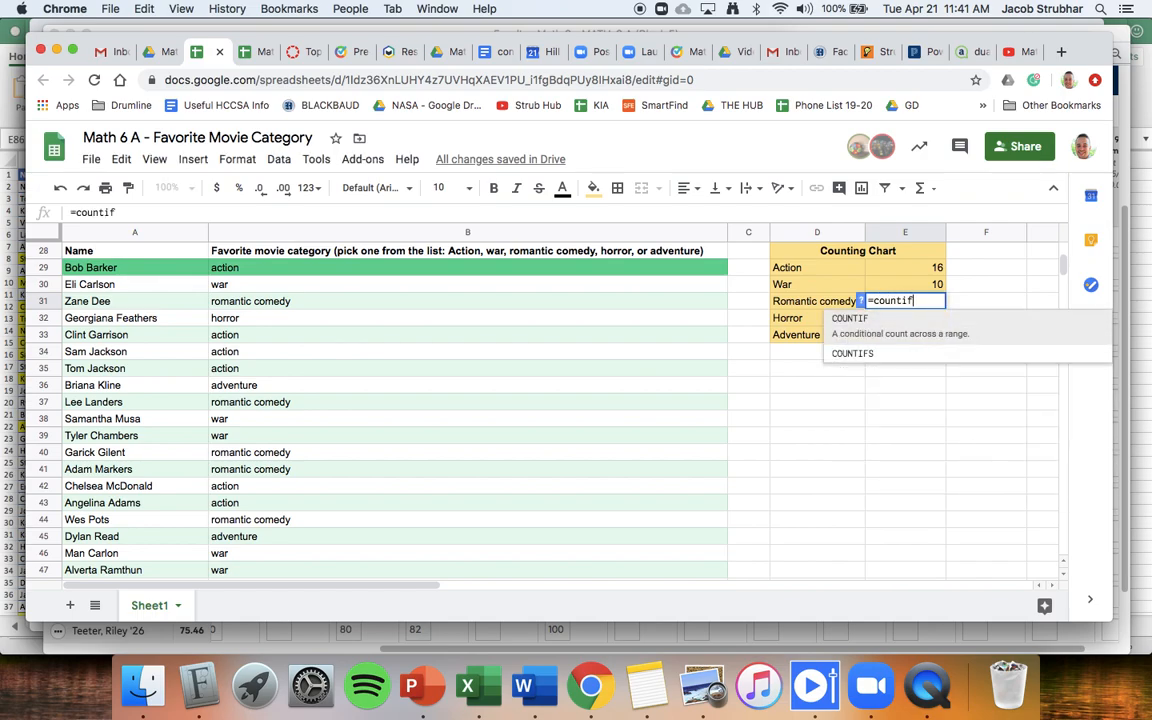
pyautogui.write('(')
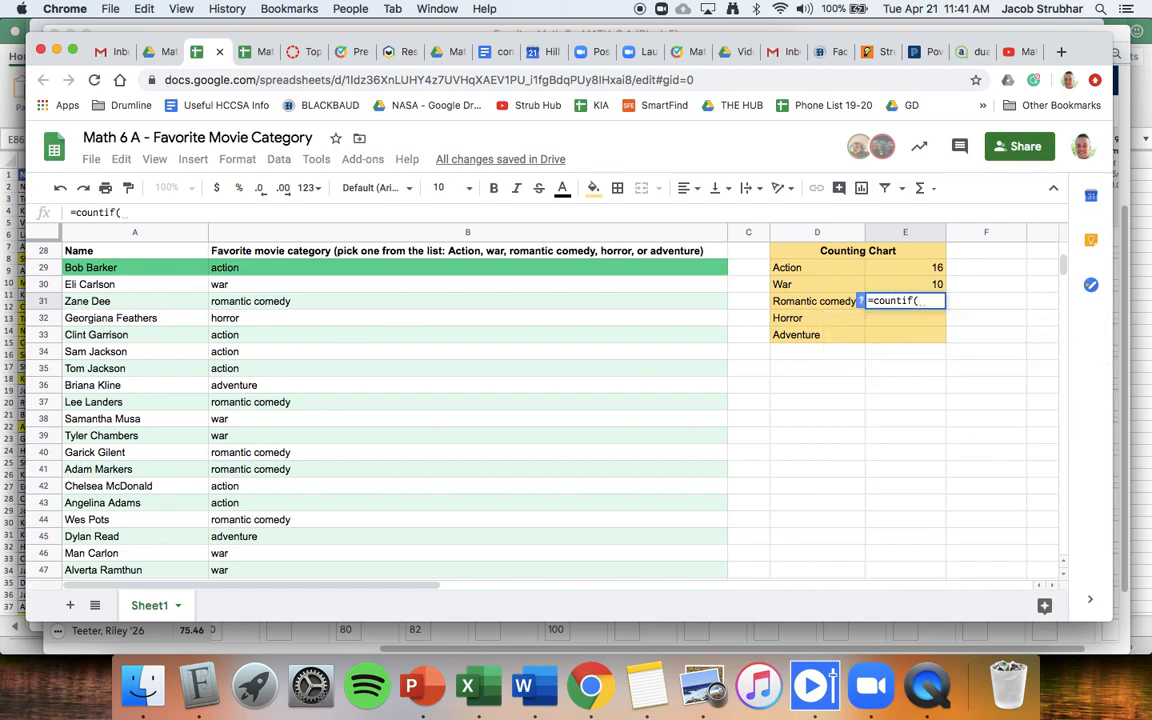
pyautogui.click(411, 267)
pyautogui.scroll(-5, 420, 440)
pyautogui.scroll(-13, 420, 440)
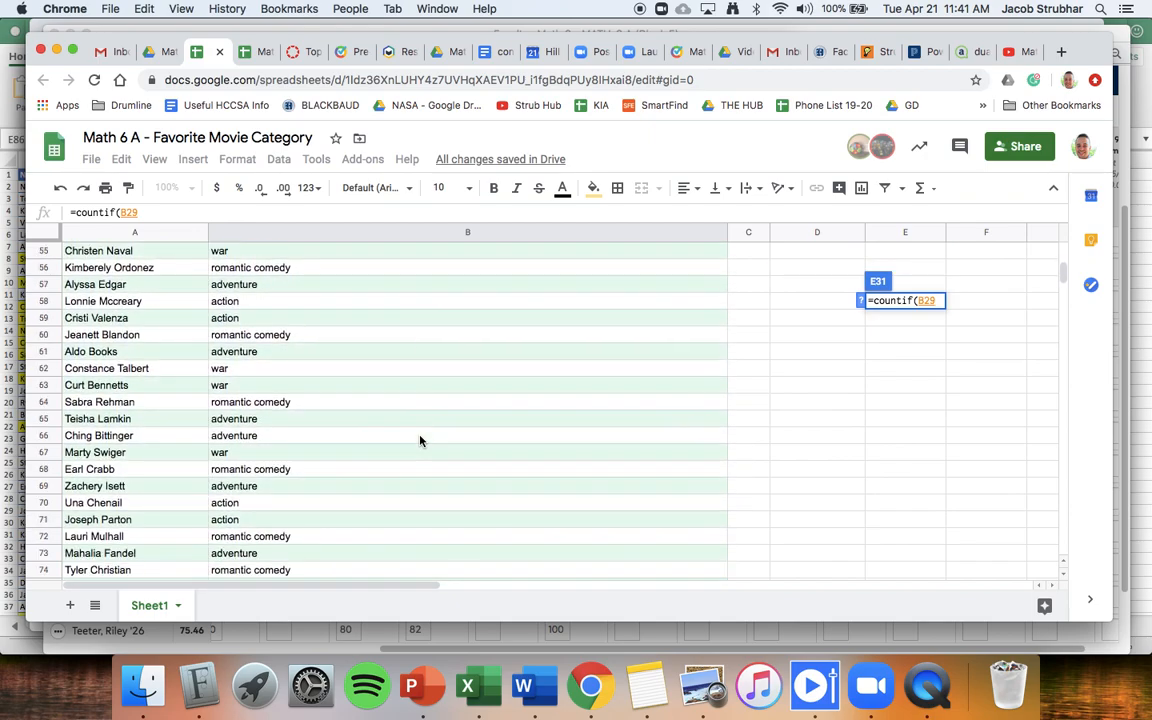
pyautogui.scroll(-3, 420, 440)
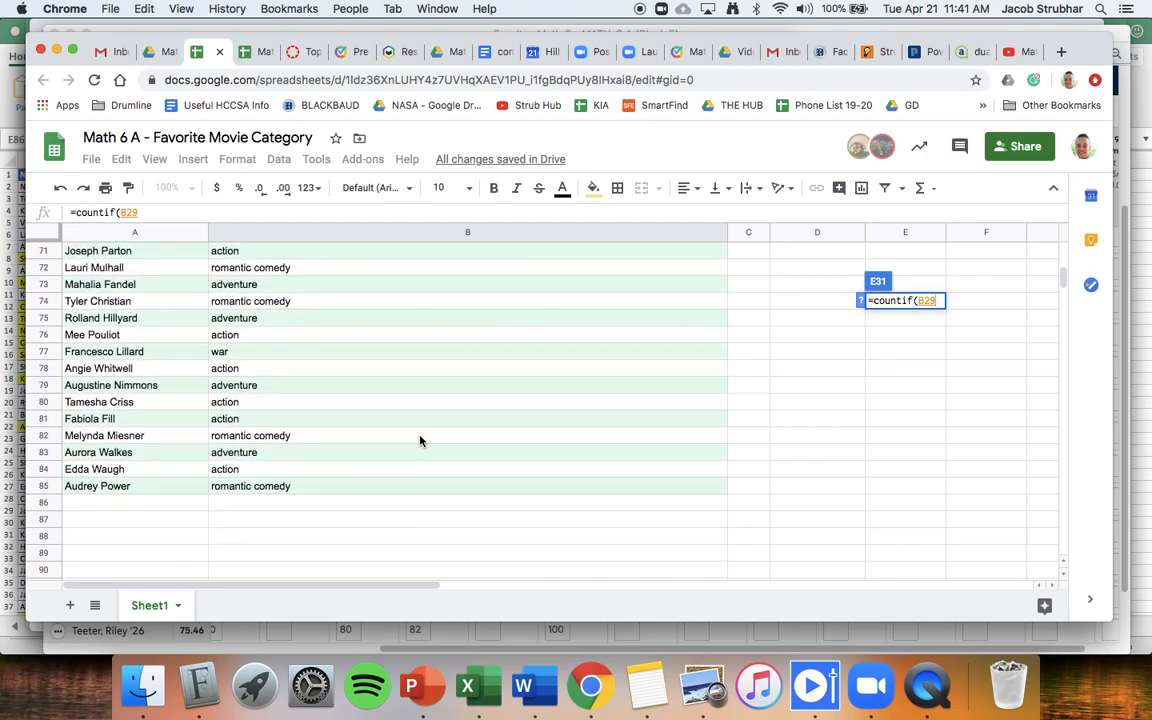
pyautogui.keyDown('shift'); pyautogui.click(318, 486); pyautogui.keyUp('shift')
pyautogui.write(',')
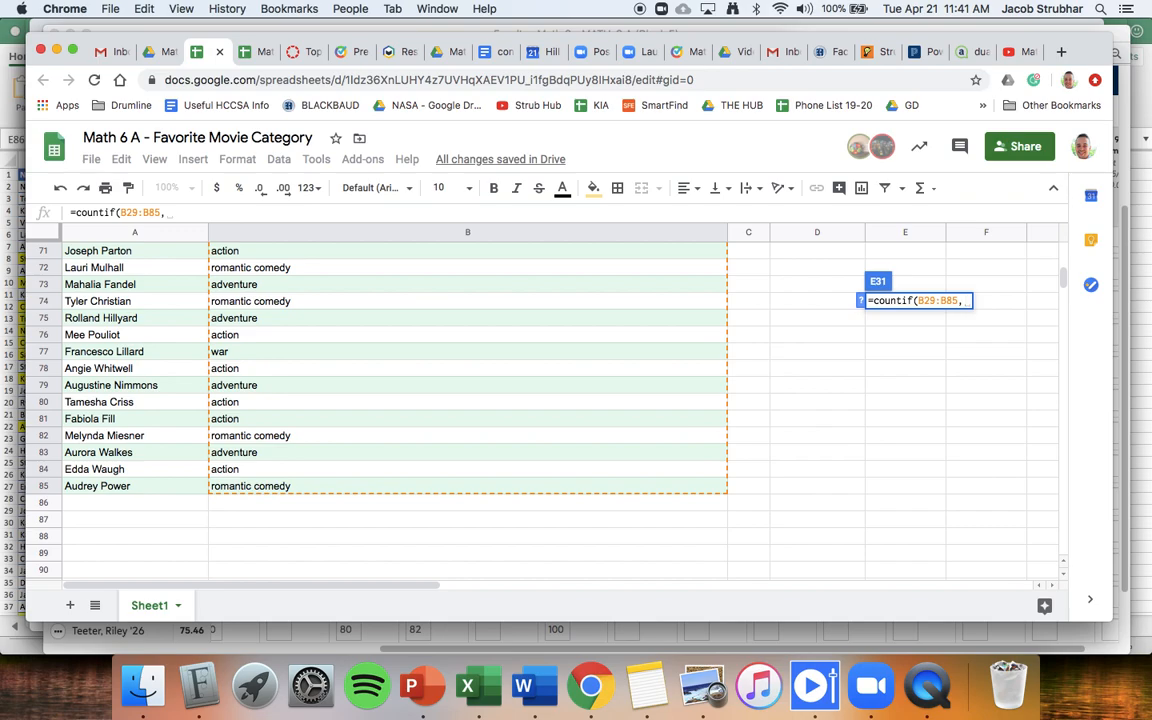
pyautogui.write('"')
pyautogui.scroll(20, 485, 458)
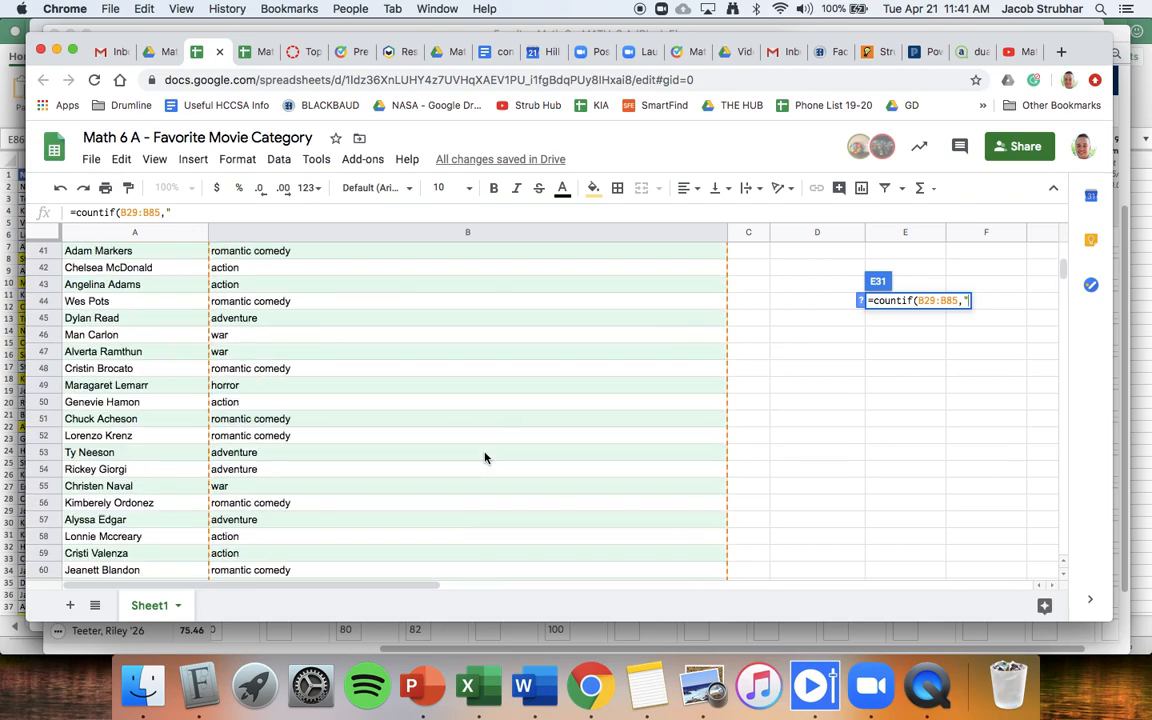
pyautogui.scroll(-5, 485, 458)
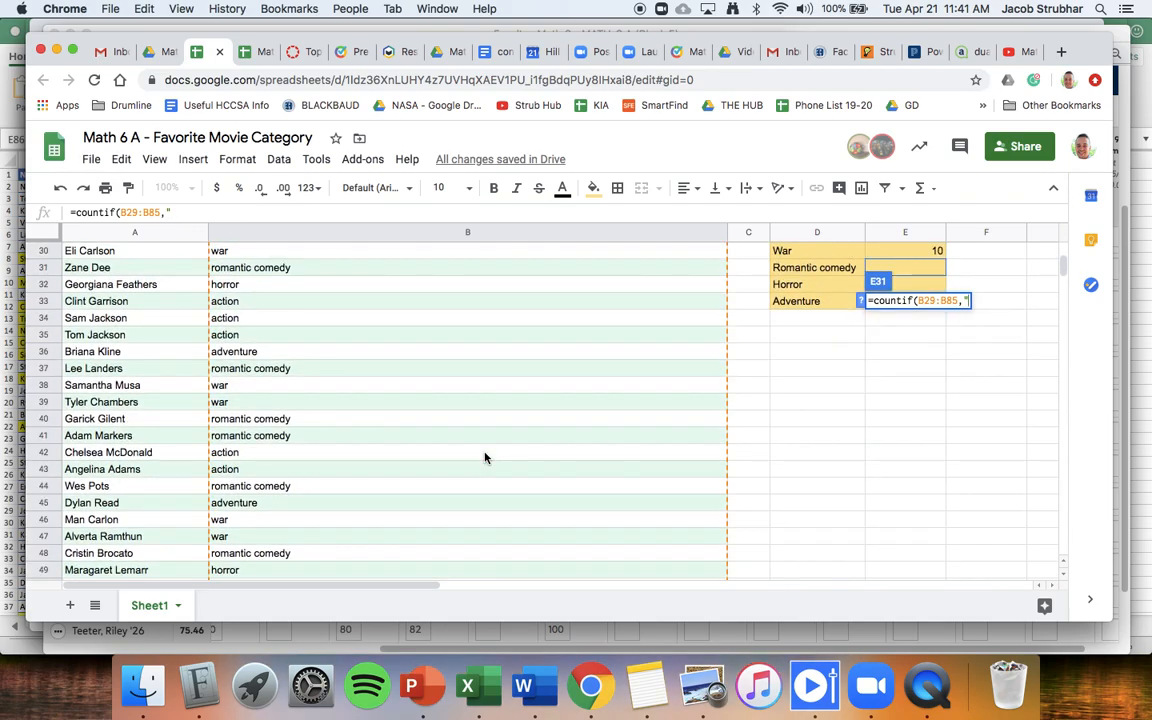
pyautogui.write('countif(B29:B85,"roman')
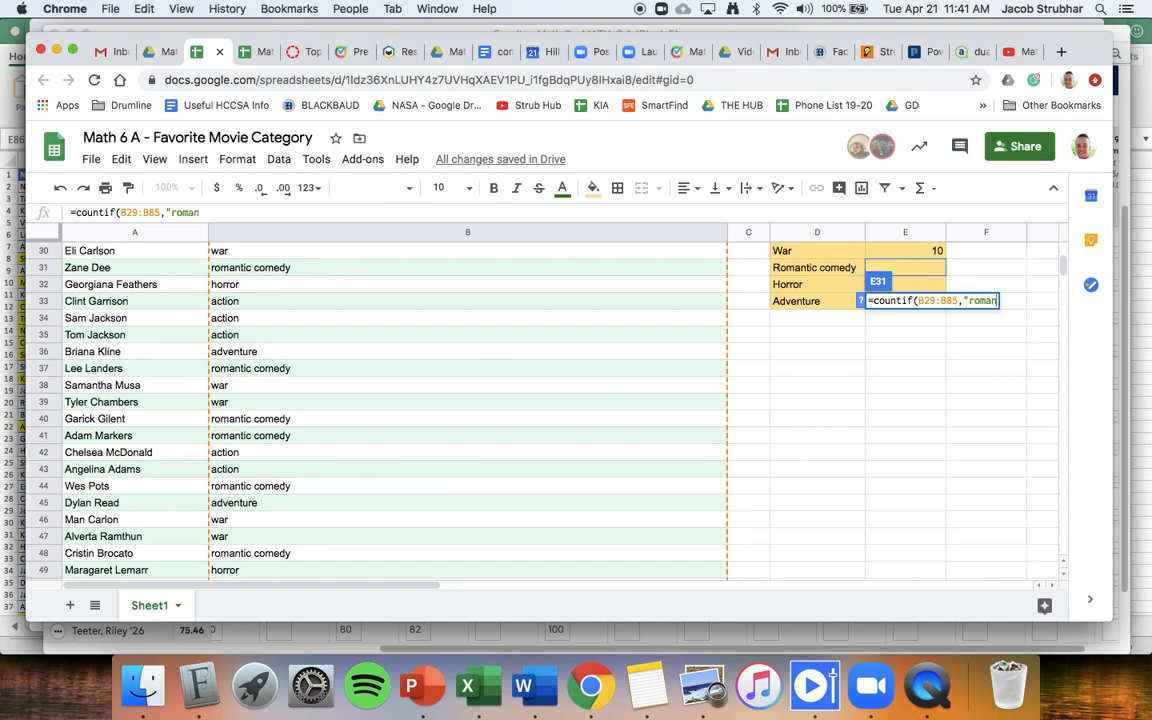
pyautogui.write('tic comedy')
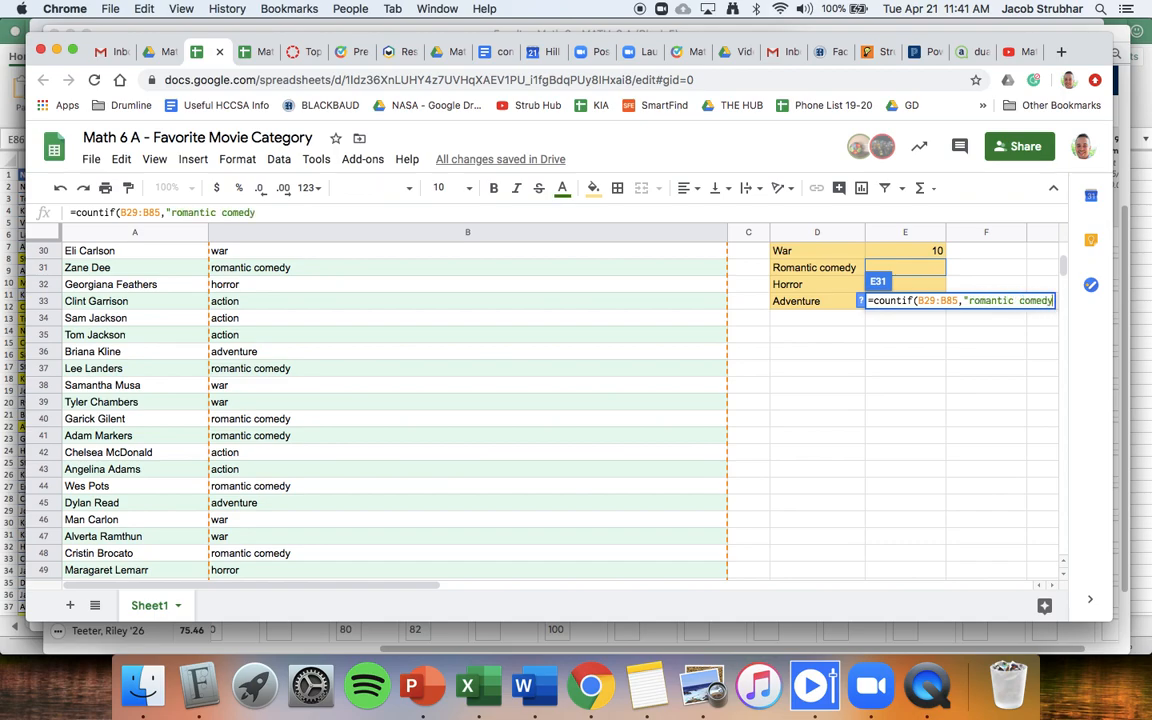
pyautogui.write('")')
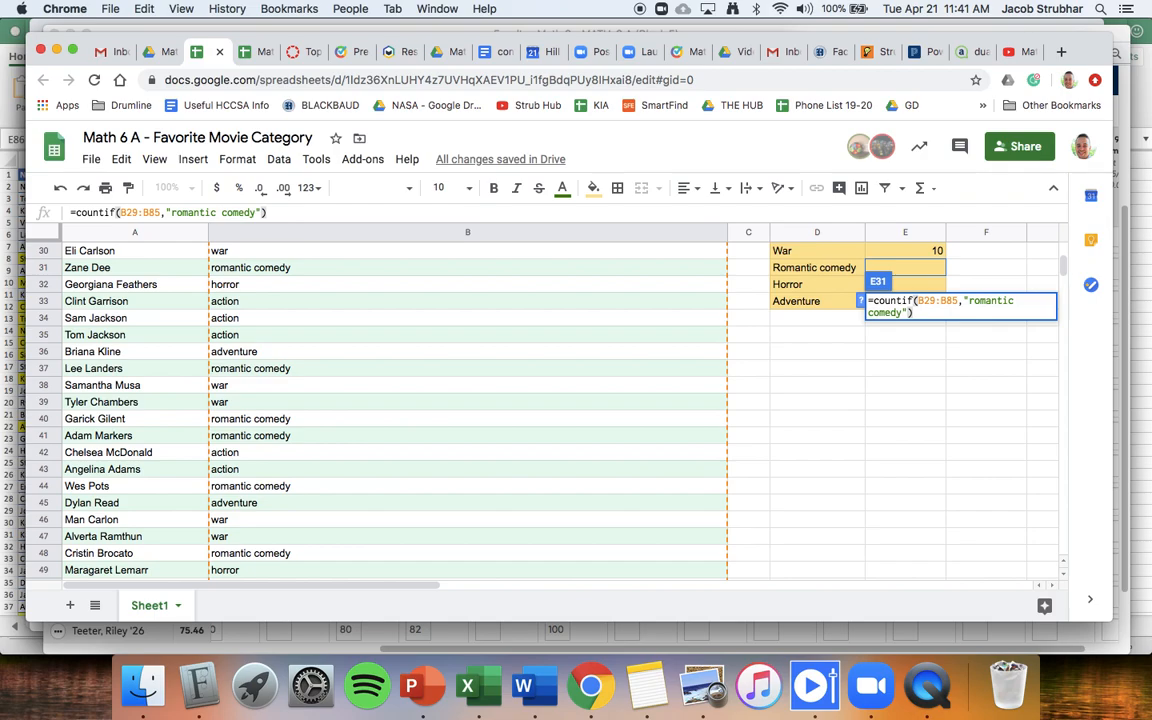
pyautogui.press('Return')
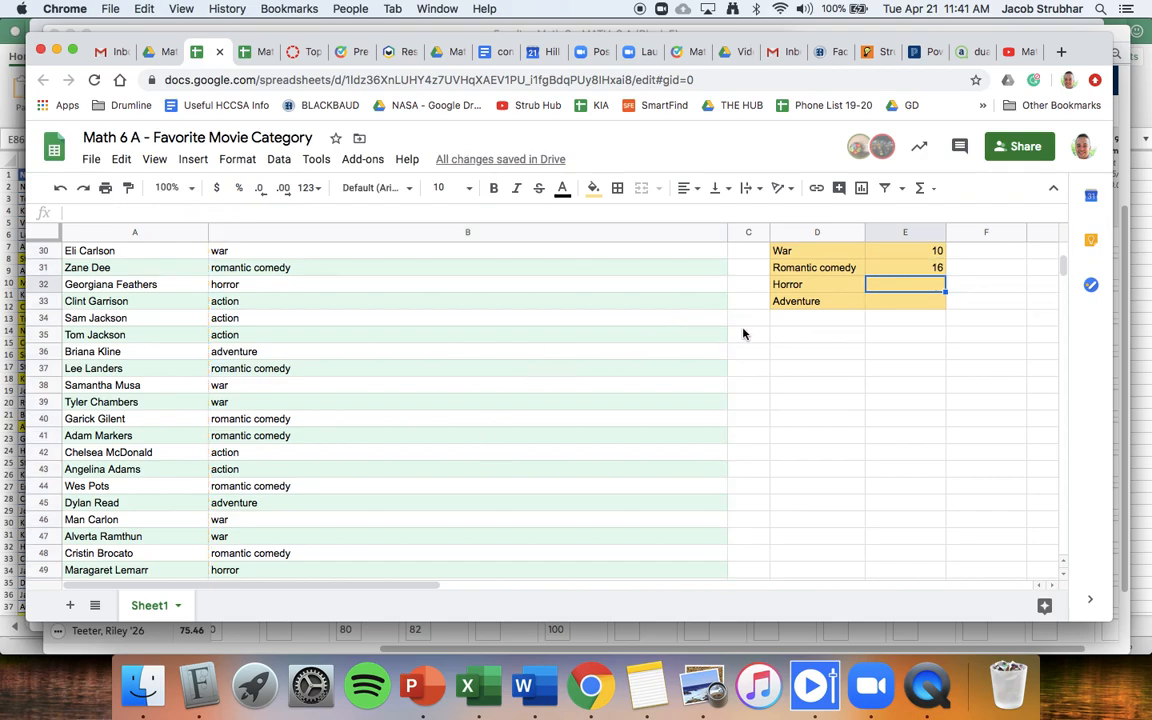
pyautogui.click(850, 355)
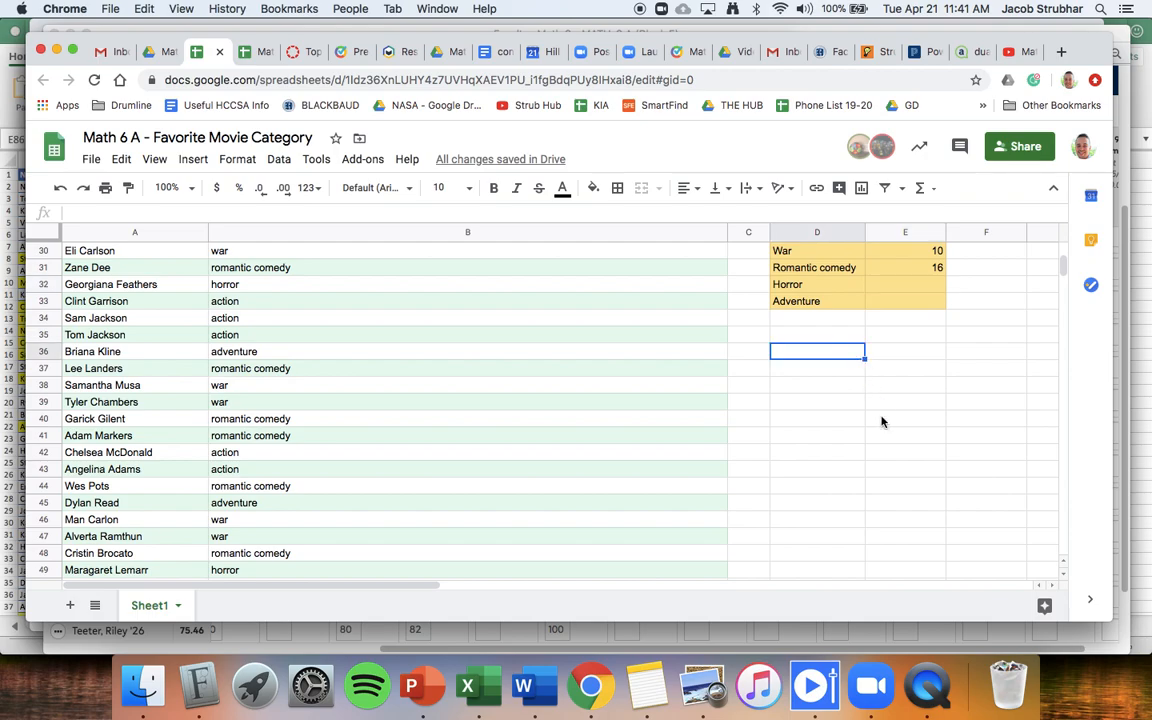
pyautogui.click(925, 688)
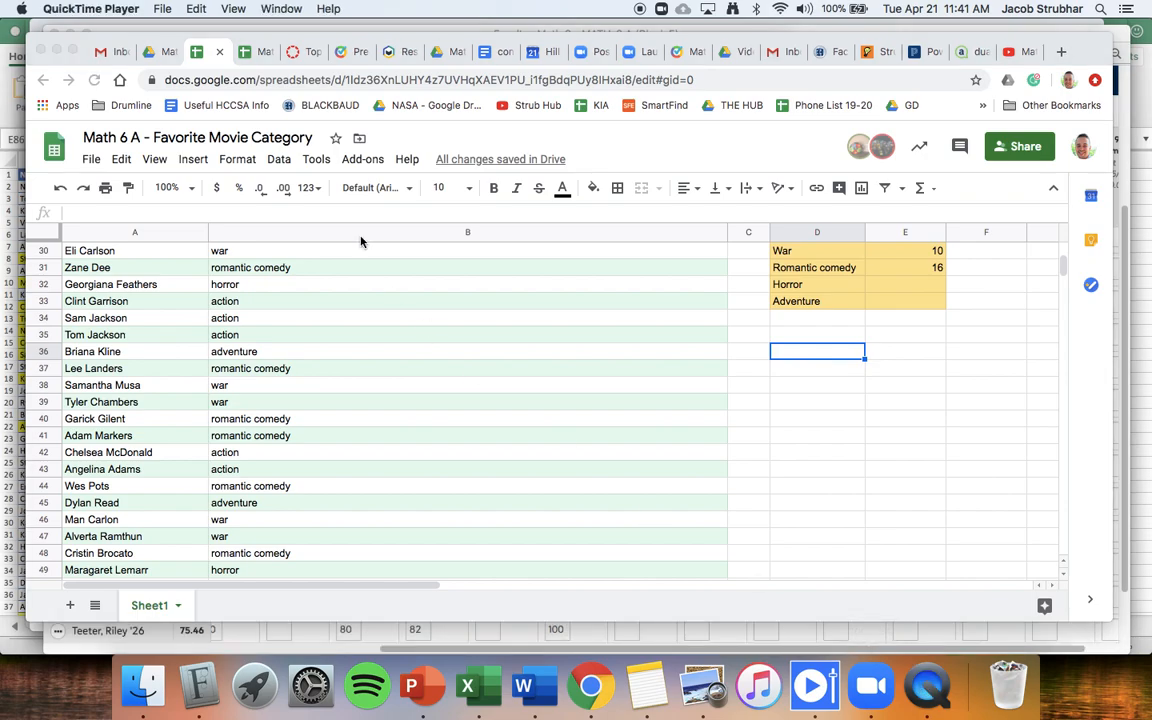